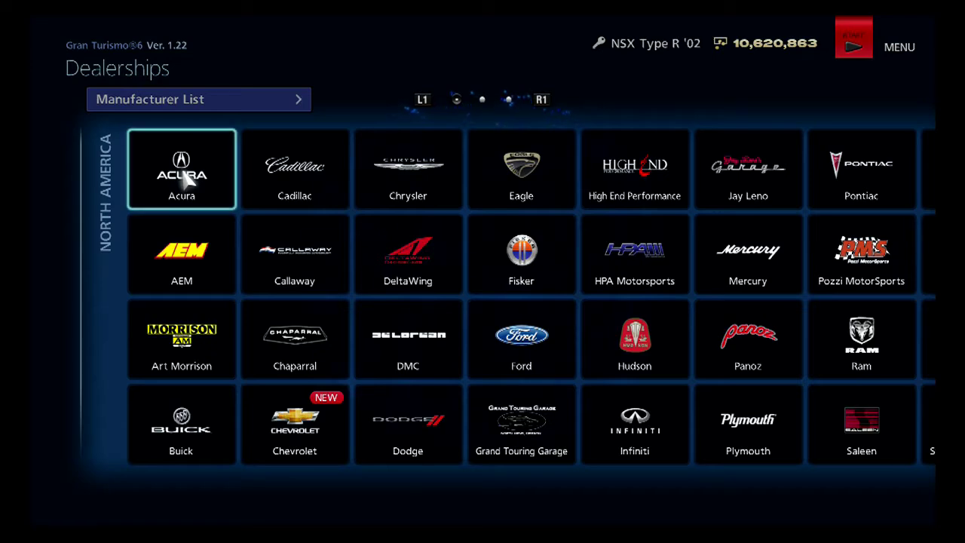
# - Browse the Ford dealership's cars, then return to the manufacturer list
pyautogui.press('Down')
pyautogui.press('Down')
pyautogui.press('Right')
pyautogui.press('Return')
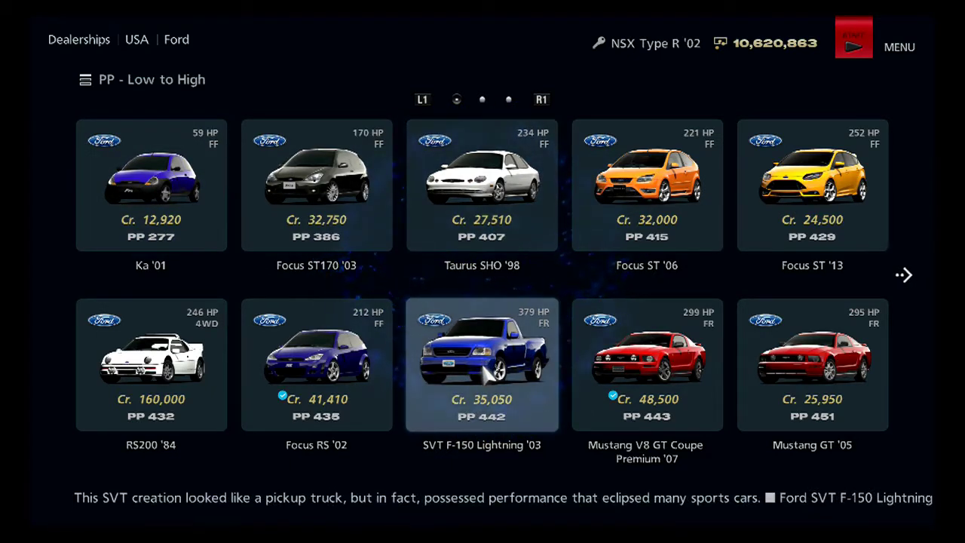
pyautogui.scroll(-1, 488, 371)
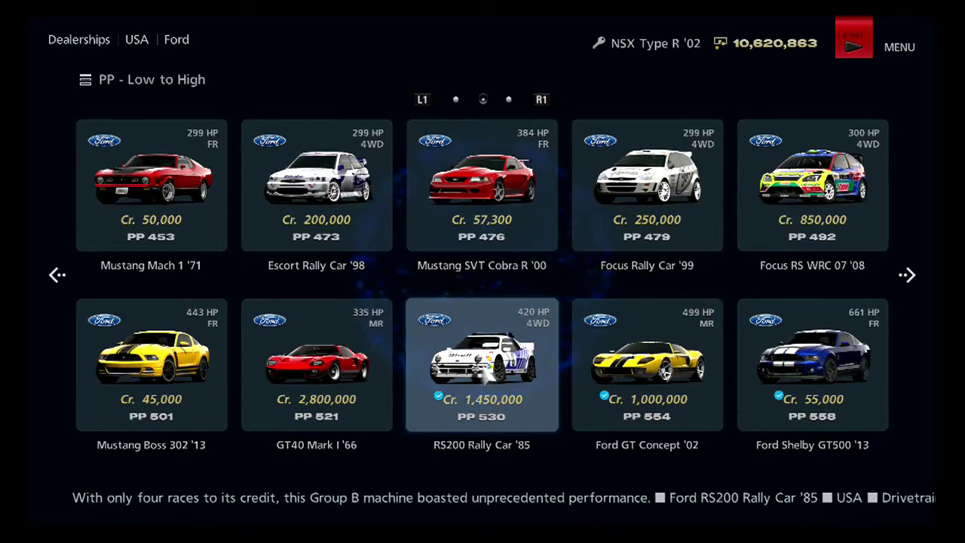
pyautogui.click(486, 373)
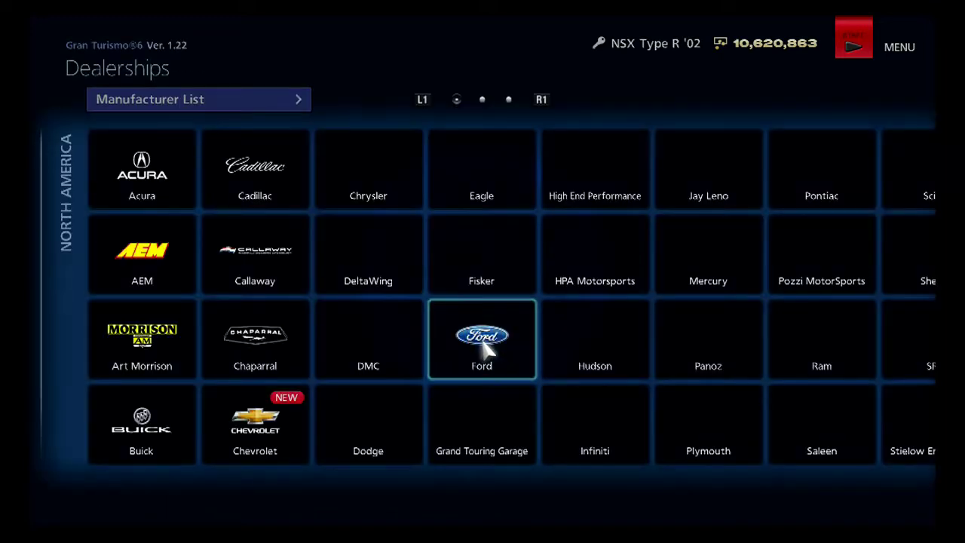
# - Open the Mitsubishi dealership among the Asia-Pacific manufacturers
pyautogui.press('Right')
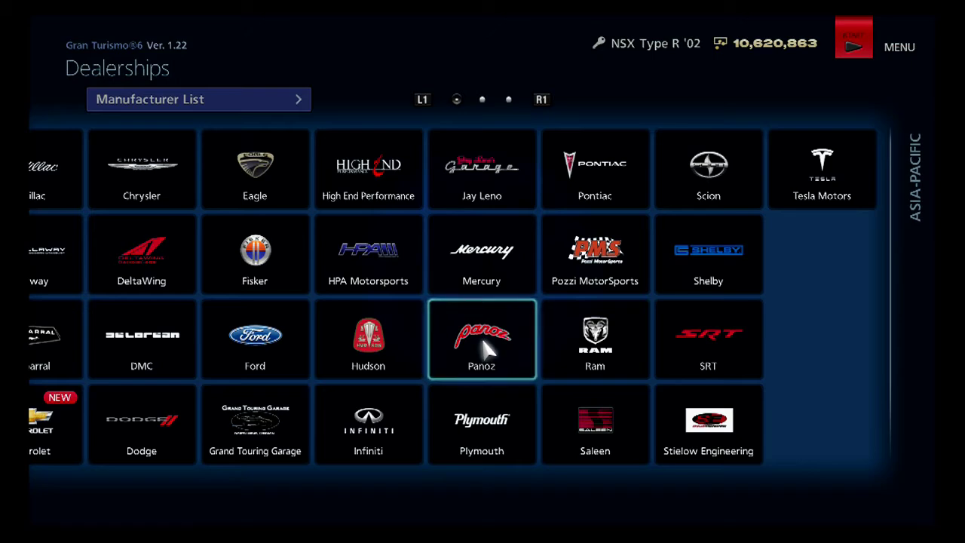
pyautogui.press('Down')
pyautogui.press('Right')
pyautogui.press('Right')
pyautogui.press('Right')
pyautogui.press('Right')
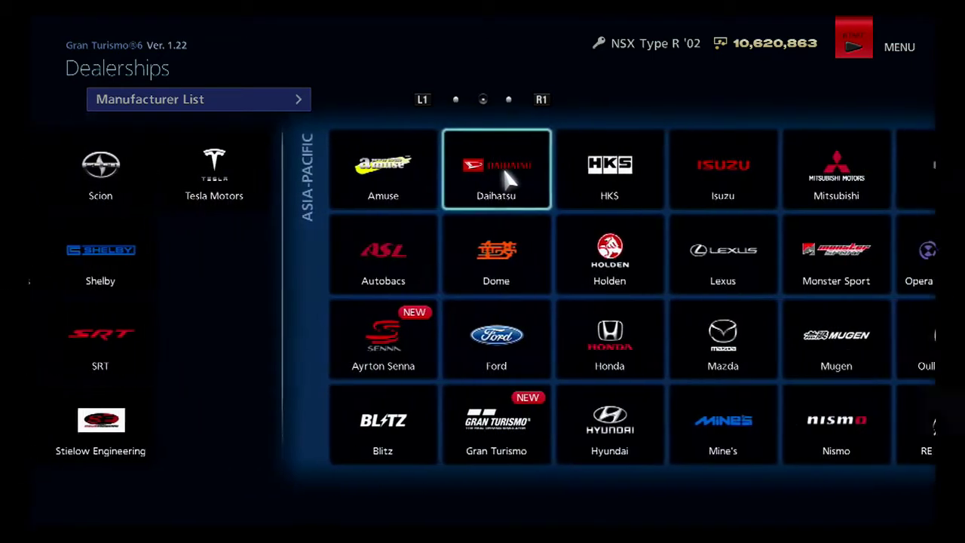
pyautogui.click(484, 166)
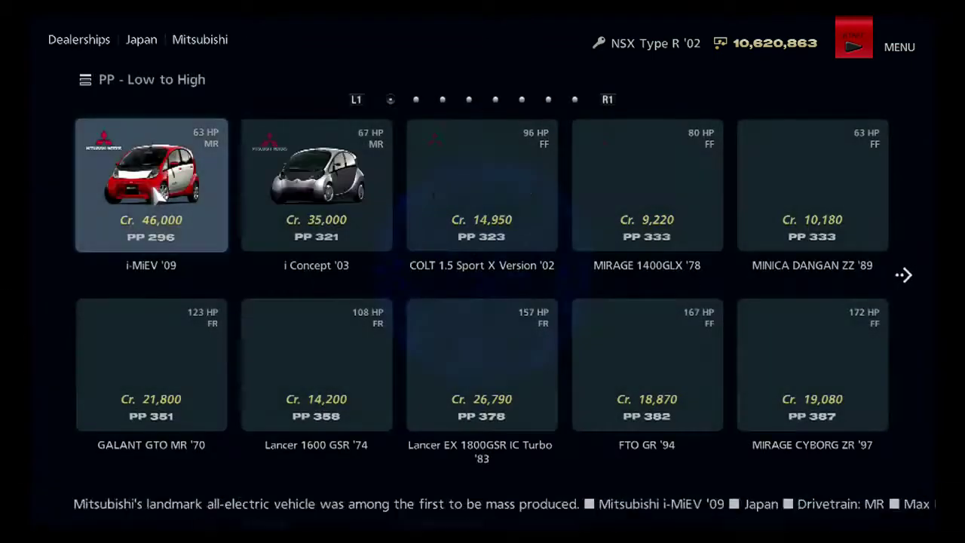
# - Page through Mitsubishi models past the Lancer Evolutions, ending on the 3000GT MR (J) '98
pyautogui.press('e')
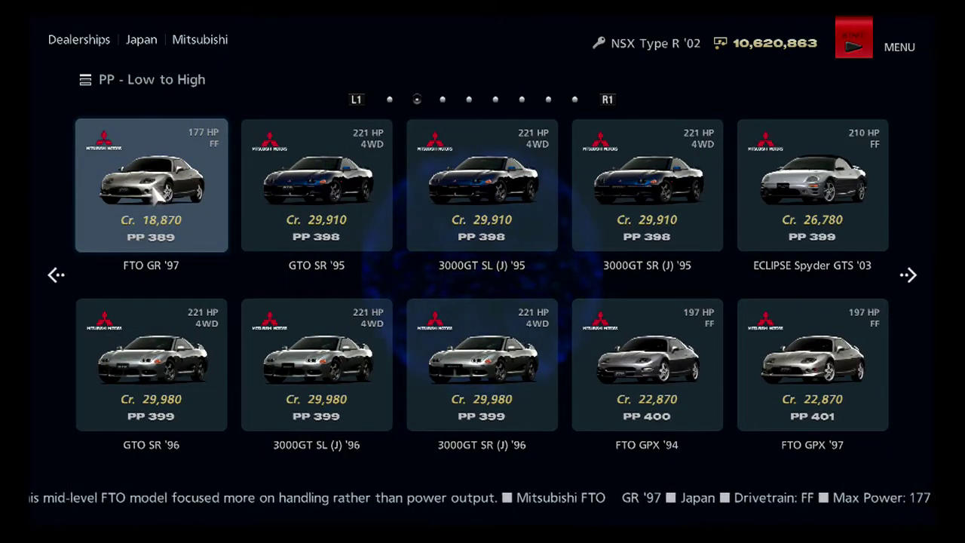
pyautogui.press('e')
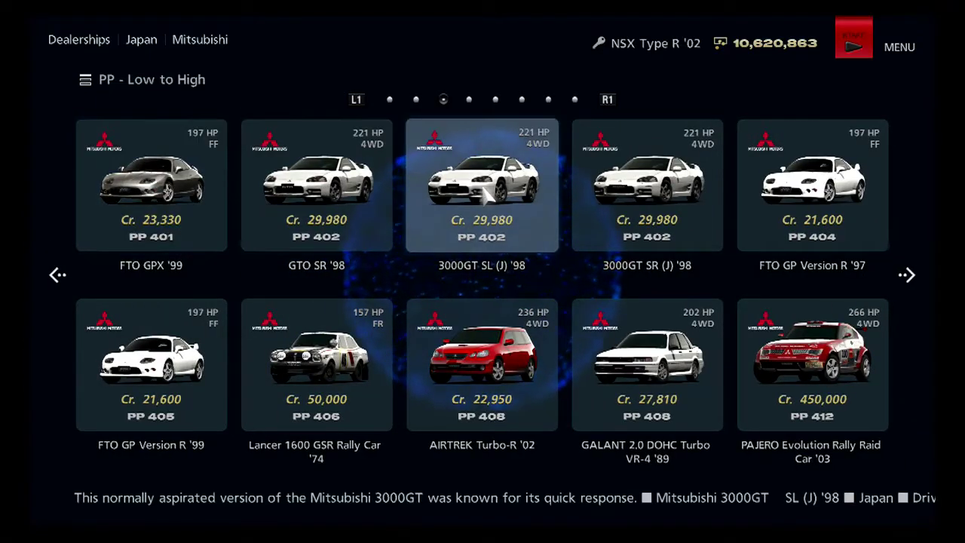
pyautogui.press('e')
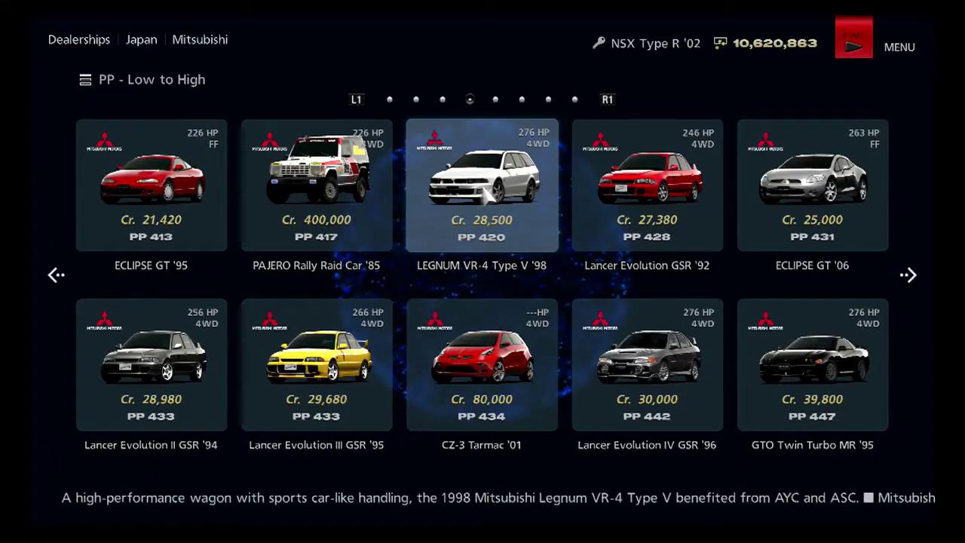
pyautogui.press('e')
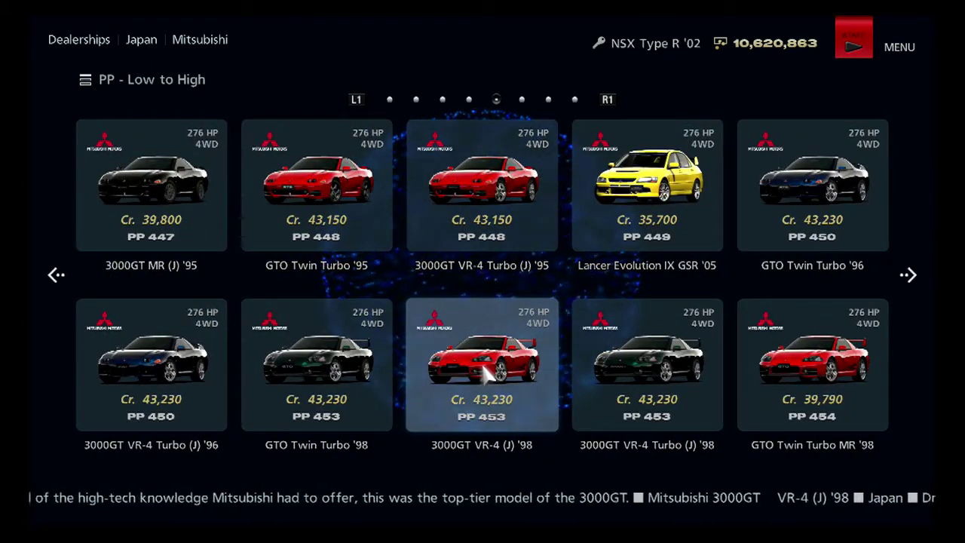
pyautogui.press('e')
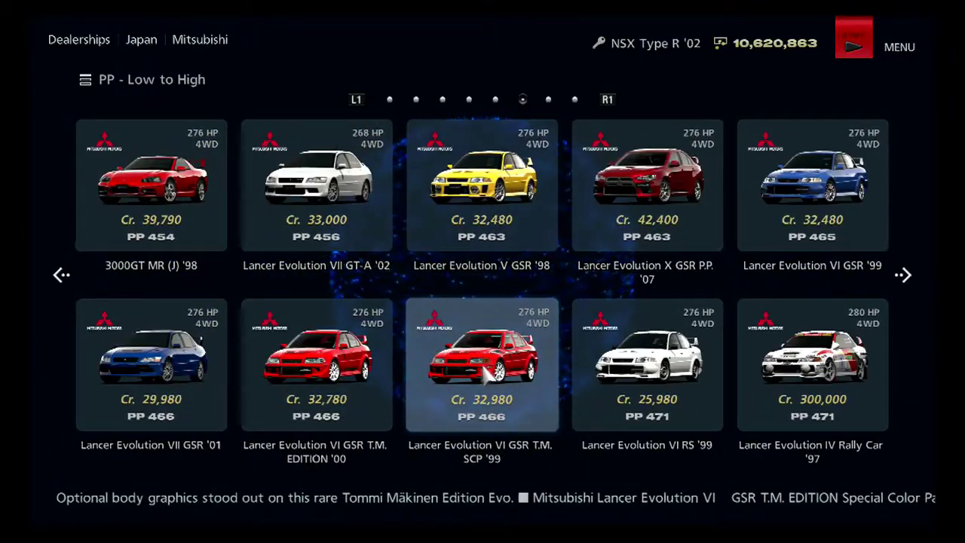
pyautogui.press('e')
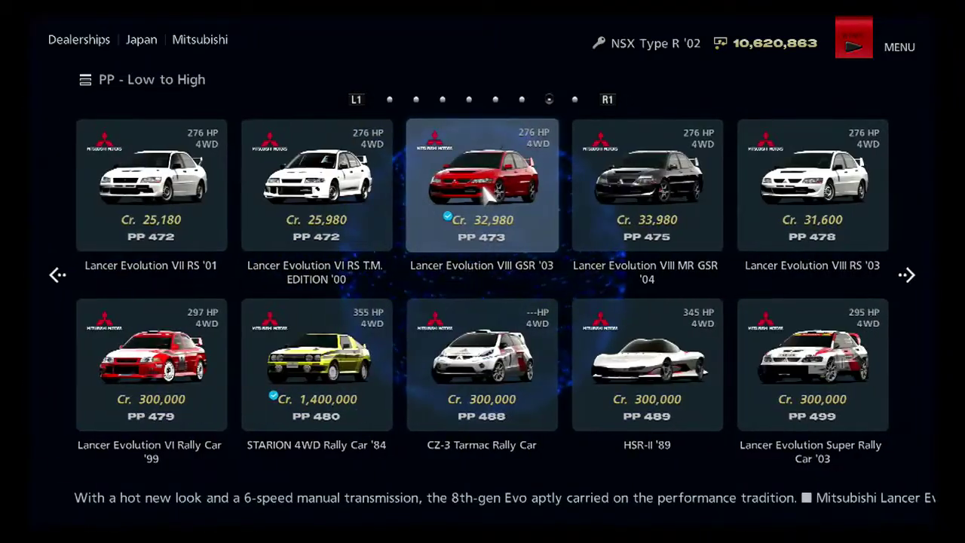
pyautogui.press('q')
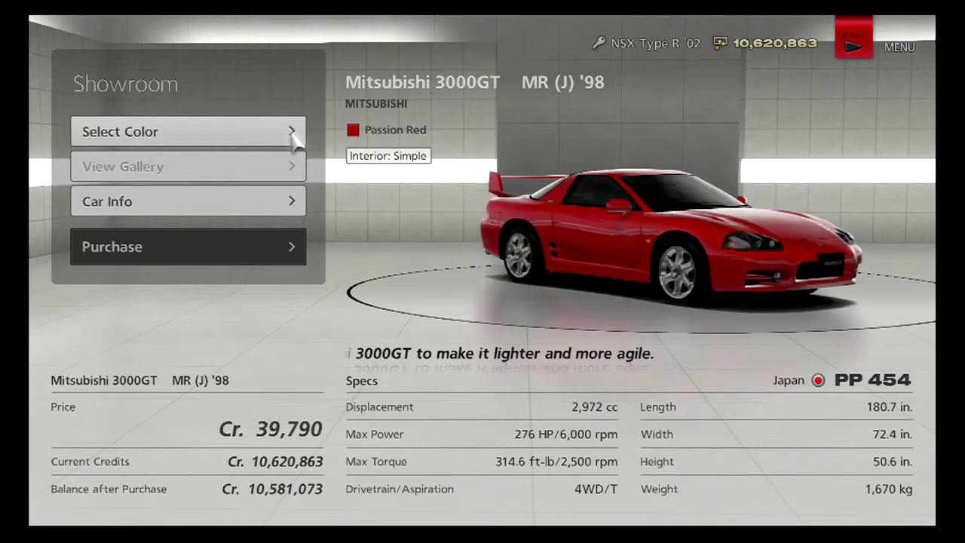
# - Buy the 3000GT MR (J) '98 in Passion Red for 39,790 credits and use it now
pyautogui.click(294, 135)
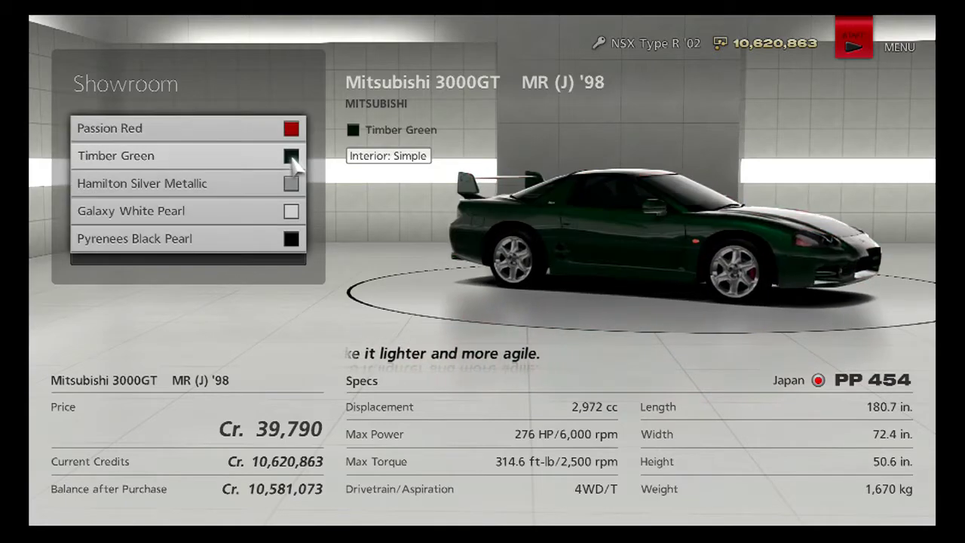
pyautogui.click(291, 130)
pyautogui.click(295, 251)
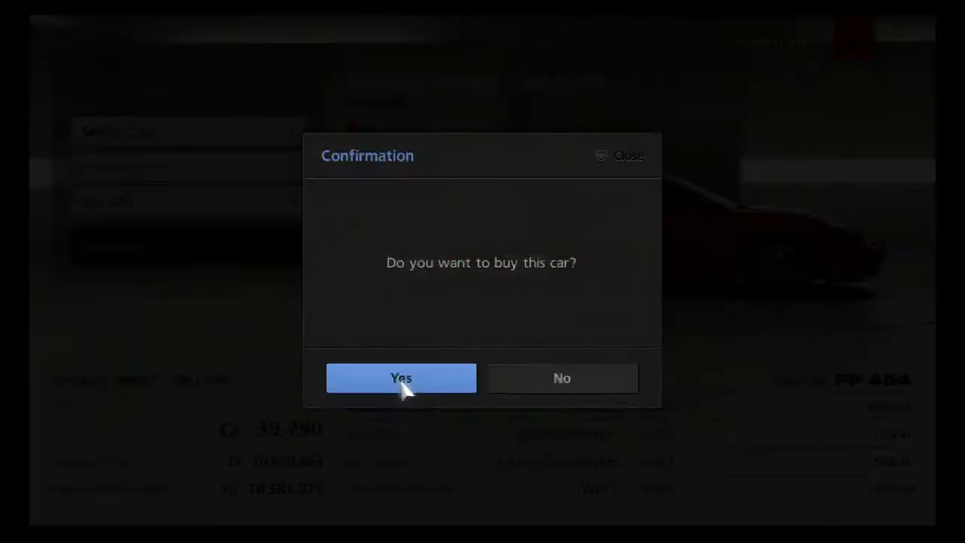
pyautogui.click(402, 387)
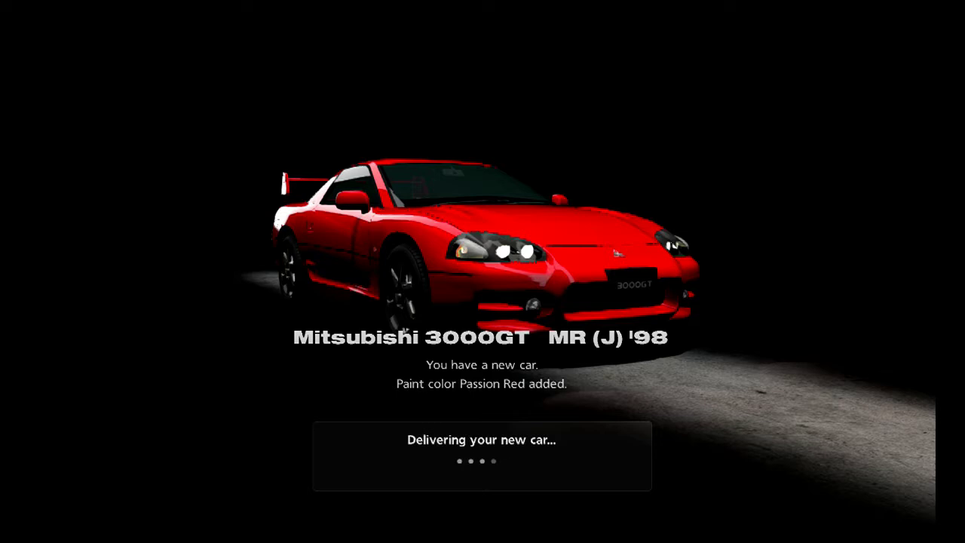
pyautogui.click(404, 478)
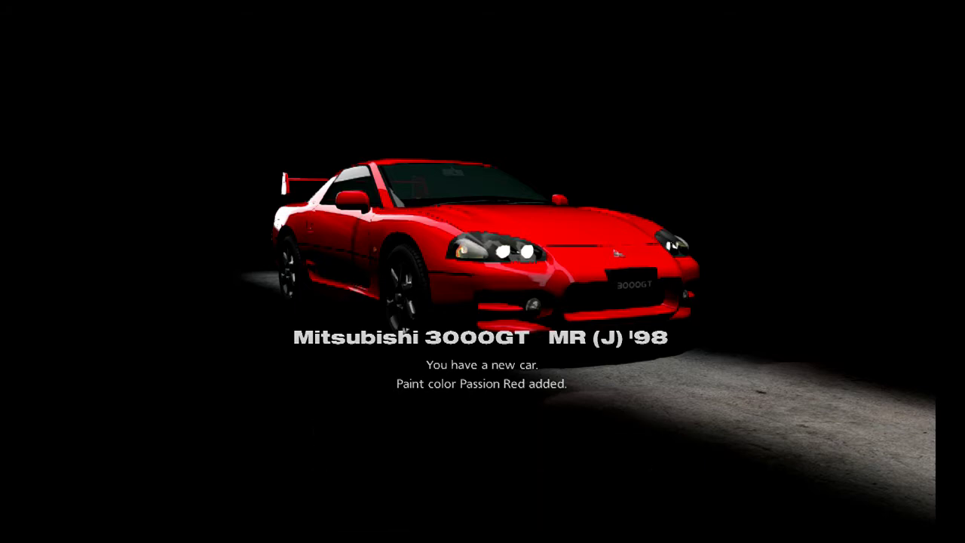
pyautogui.click(155, 194)
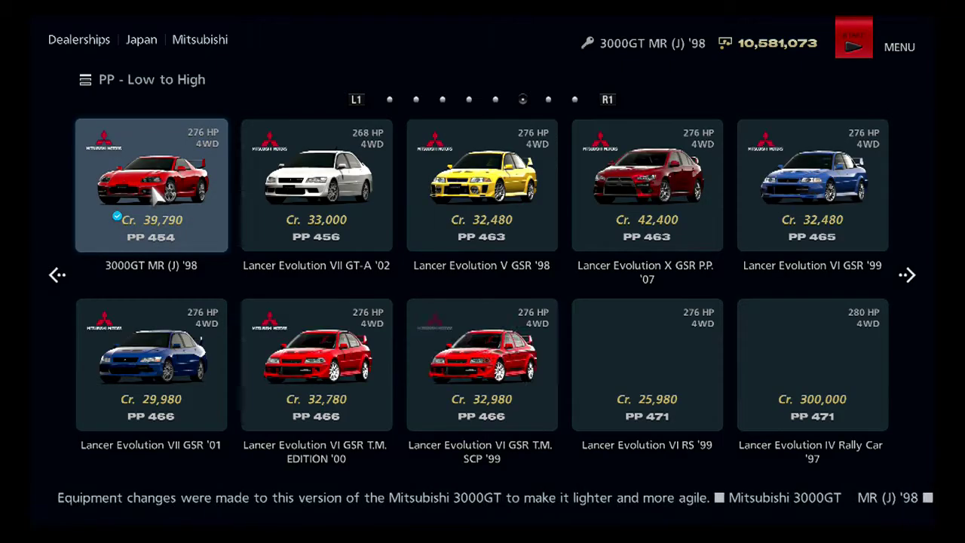
# - Leave the dealerships and give the 3000GT an oil change
pyautogui.click(155, 195)
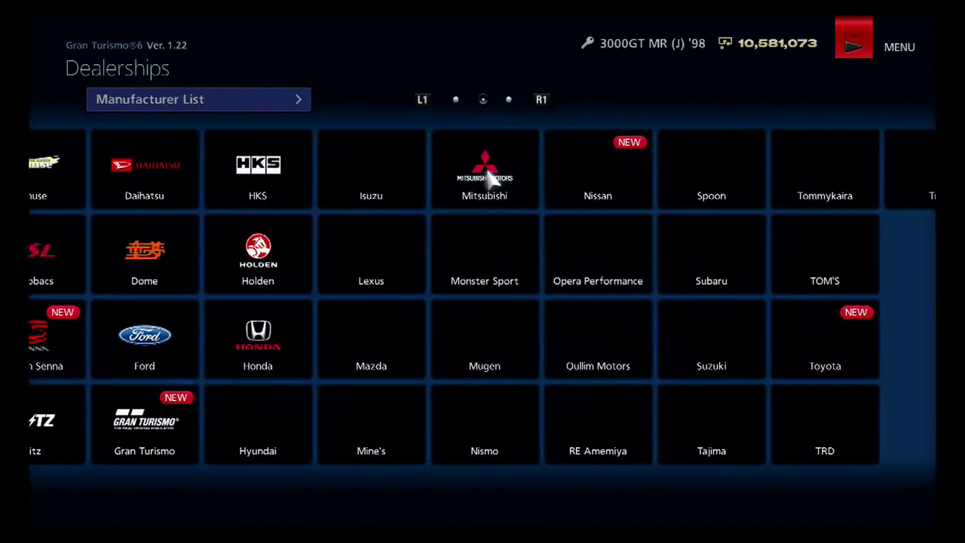
pyautogui.click(490, 175)
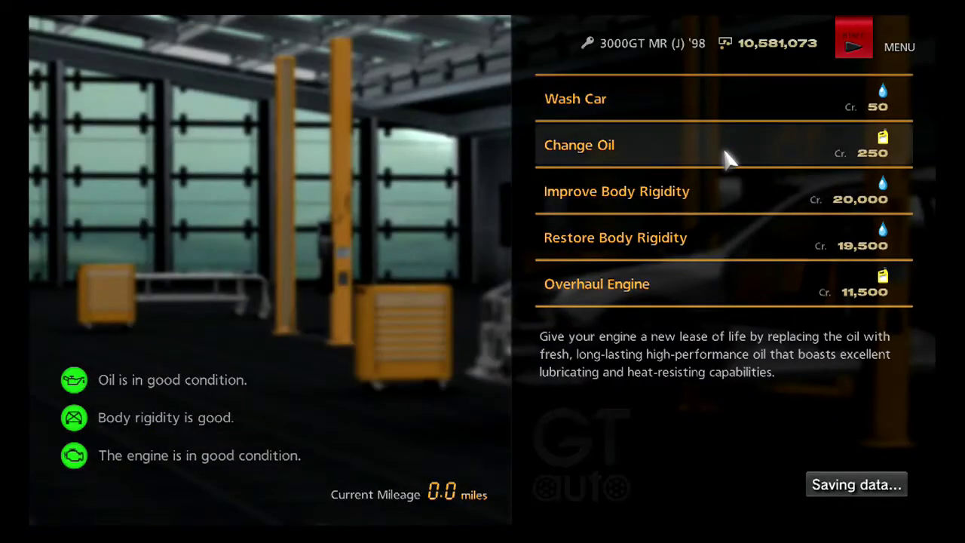
pyautogui.click(727, 158)
pyautogui.press('Escape')
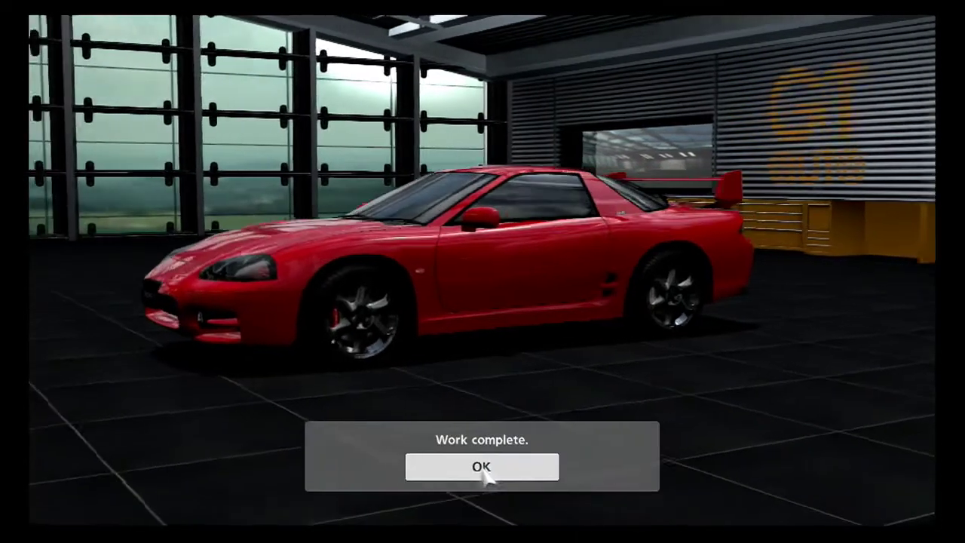
pyautogui.click(489, 469)
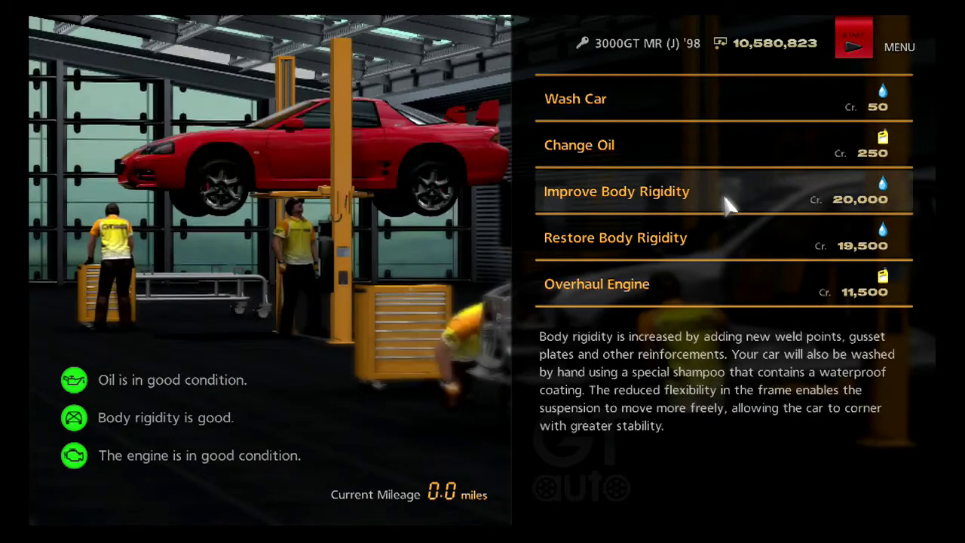
# - Improve the 3000GT's body rigidity for 20,000 credits
pyautogui.click(728, 202)
pyautogui.click(402, 382)
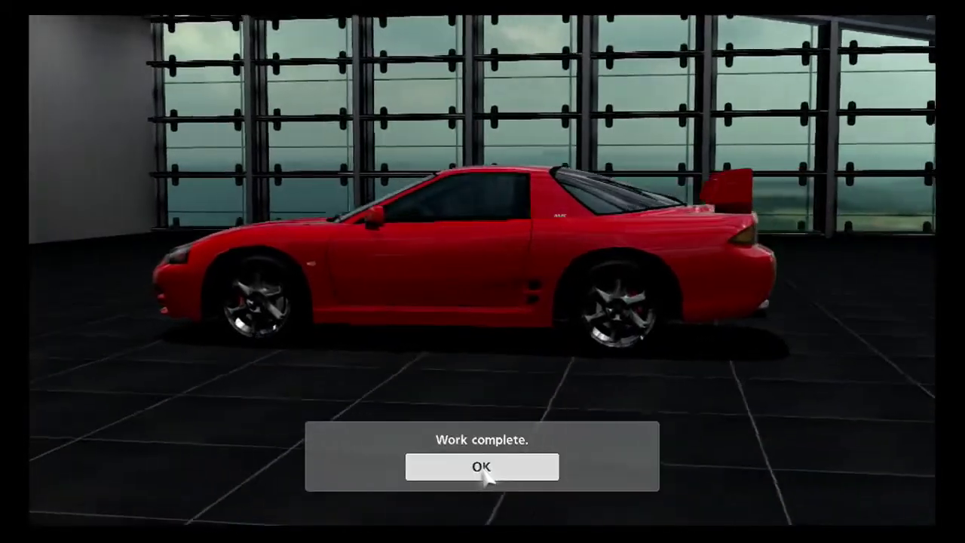
pyautogui.click(484, 471)
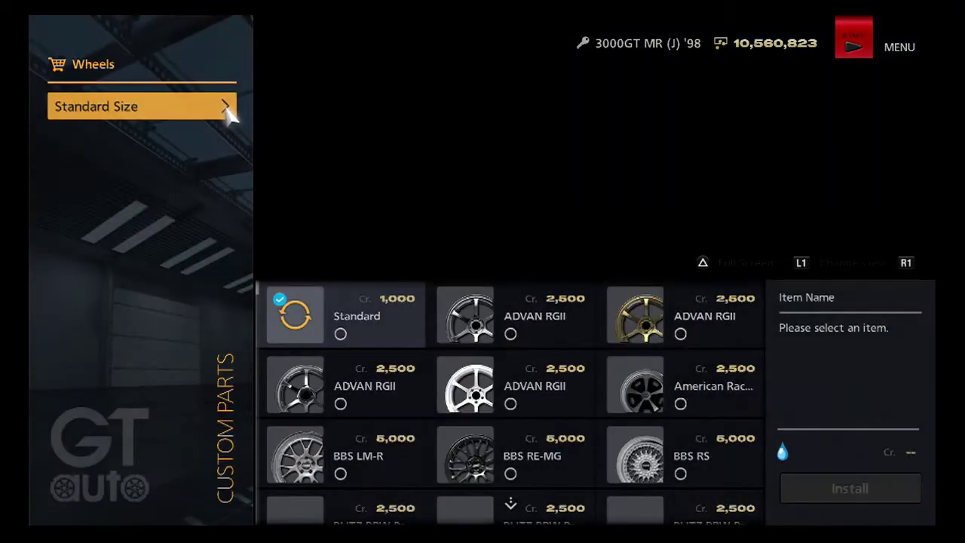
pyautogui.scroll(-2, 340, 339)
pyautogui.scroll(-3, 342, 429)
pyautogui.scroll(-3, 343, 429)
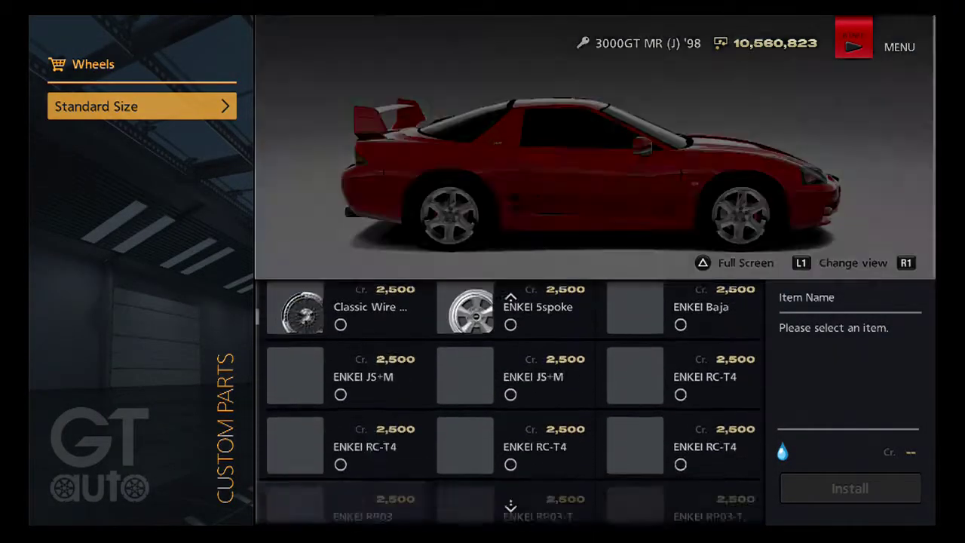
pyautogui.scroll(-4, 343, 452)
pyautogui.scroll(-3, 343, 474)
pyautogui.scroll(-4, 343, 475)
pyautogui.scroll(-4, 342, 475)
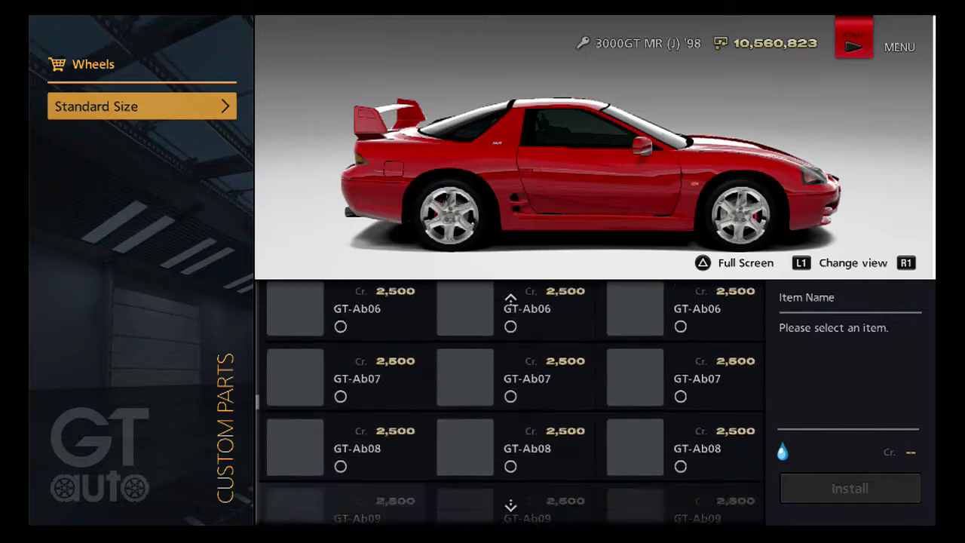
pyautogui.scroll(-4, 345, 480)
pyautogui.scroll(-1, 453, 452)
pyautogui.scroll(-1, 510, 467)
pyautogui.scroll(-3, 513, 500)
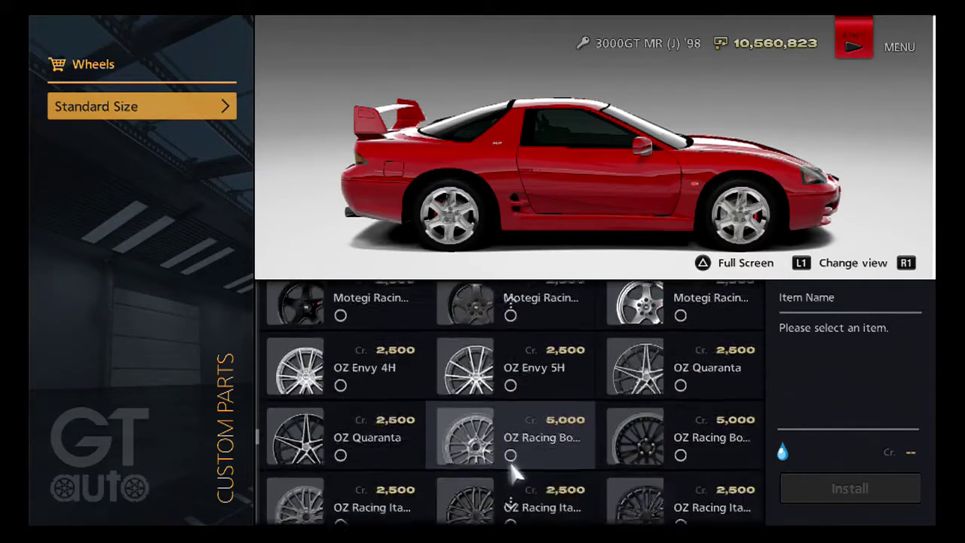
pyautogui.scroll(-3, 515, 486)
pyautogui.scroll(-1, 572, 452)
pyautogui.scroll(-1, 680, 422)
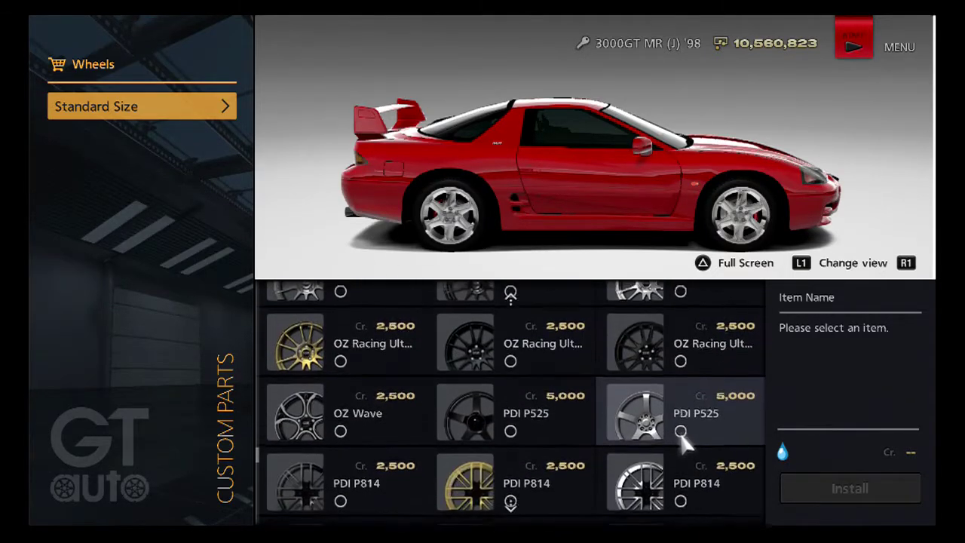
# - Install the silver 5,000-credit PDI P525 standard-size wheels on the 3000GT
pyautogui.click(681, 424)
pyautogui.scroll(-1, 680, 429)
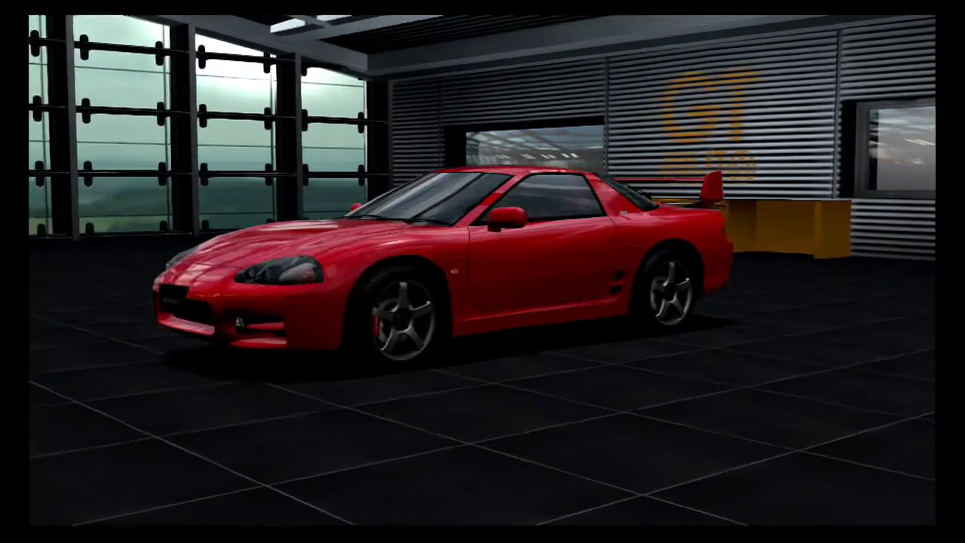
pyautogui.press('Return')
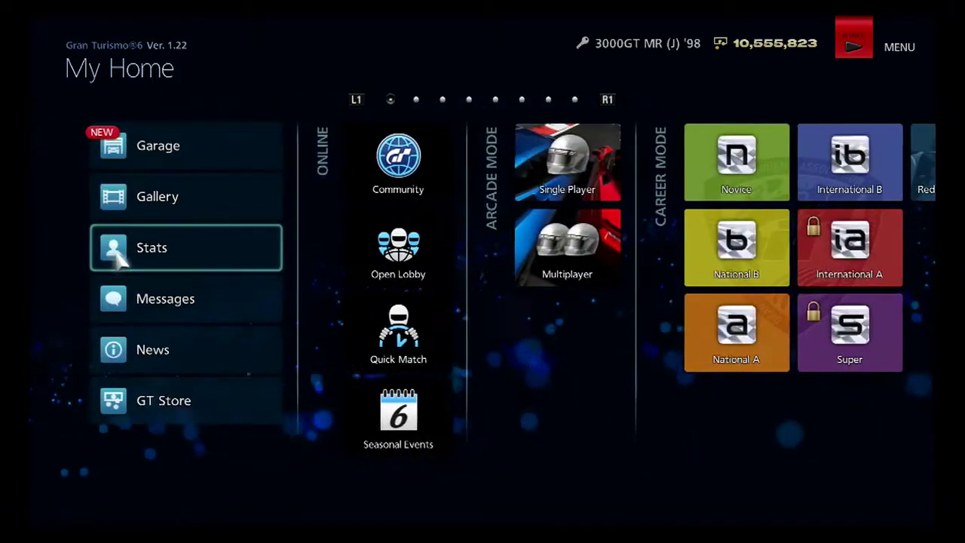
# - Open the 3000GT's Car Settings screen from the My Home menu
pyautogui.press('Return')
pyautogui.press('Down')
pyautogui.press('Return')
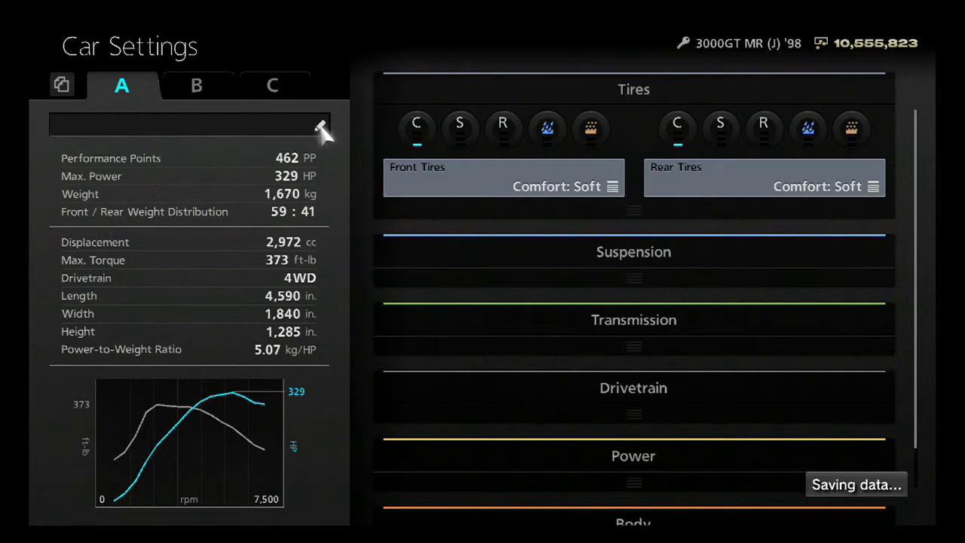
# - Rename setup sheet A to 'Race'
pyautogui.press('Return')
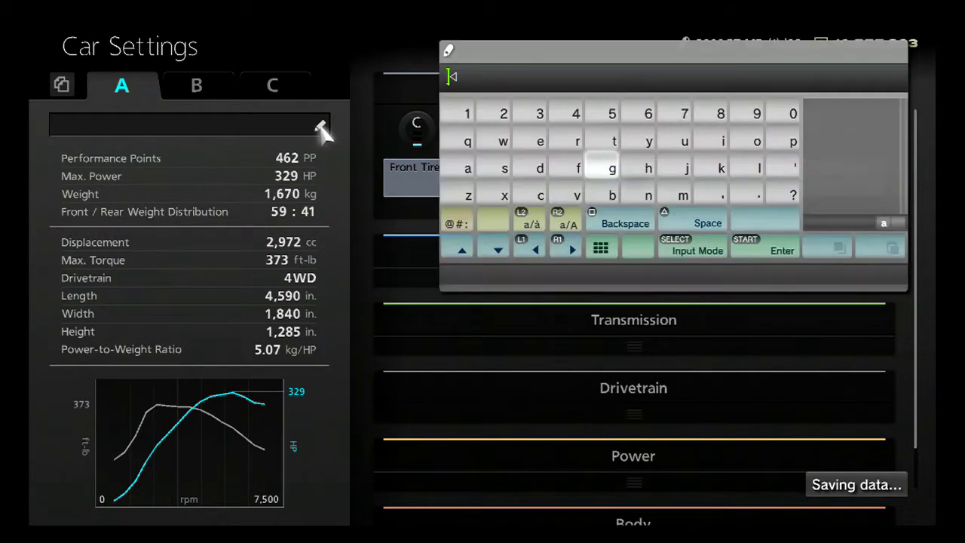
pyautogui.write('Race')
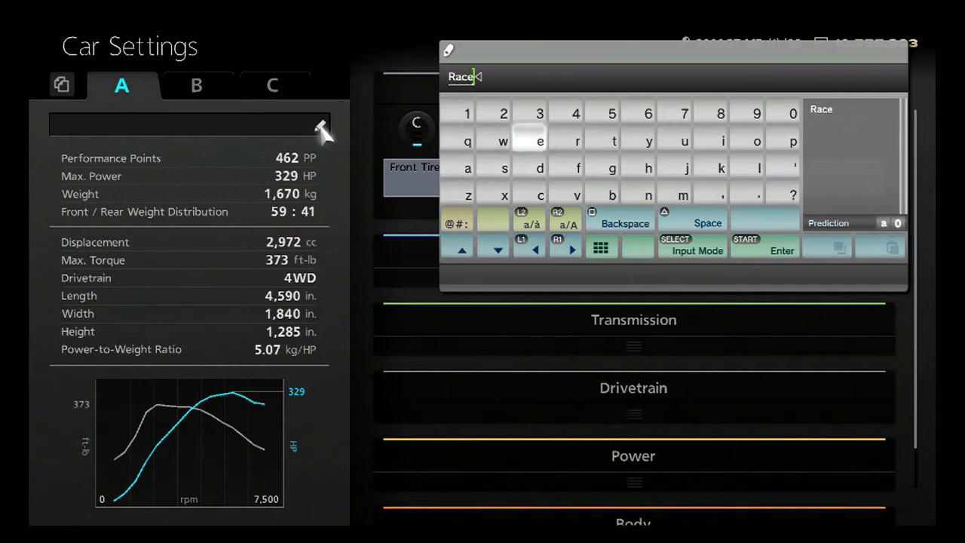
pyautogui.press('Return')
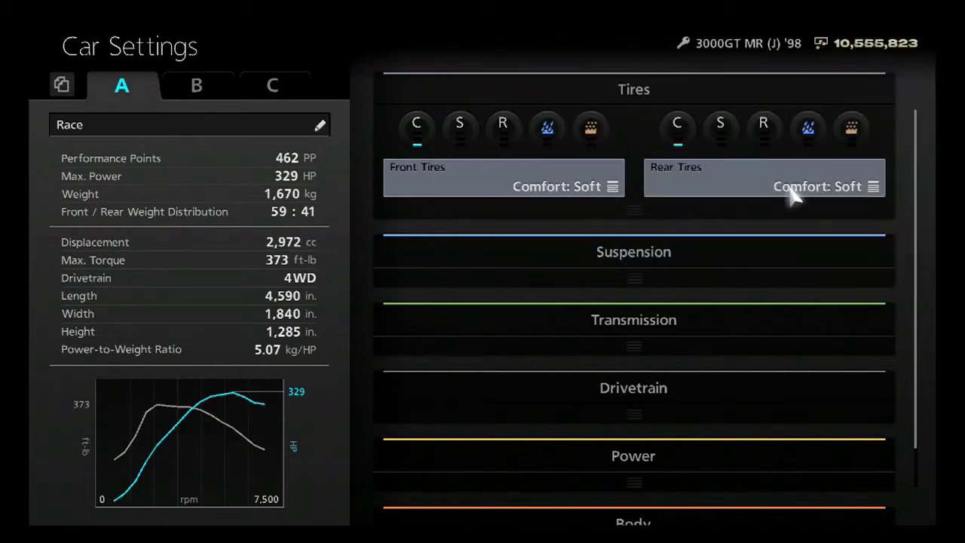
pyautogui.click(636, 254)
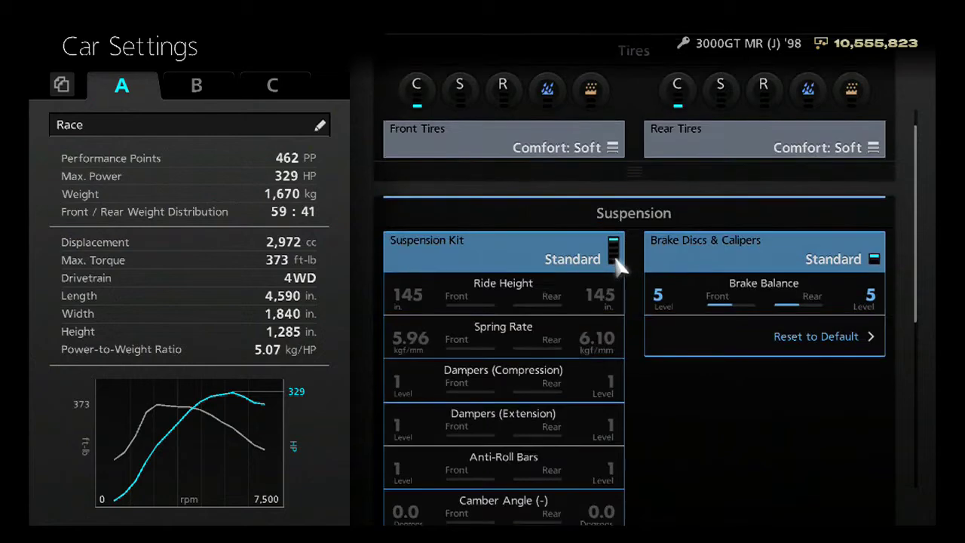
# - Buy the Height-Adjustable, Fully Customizable Suspension kit
pyautogui.click(611, 256)
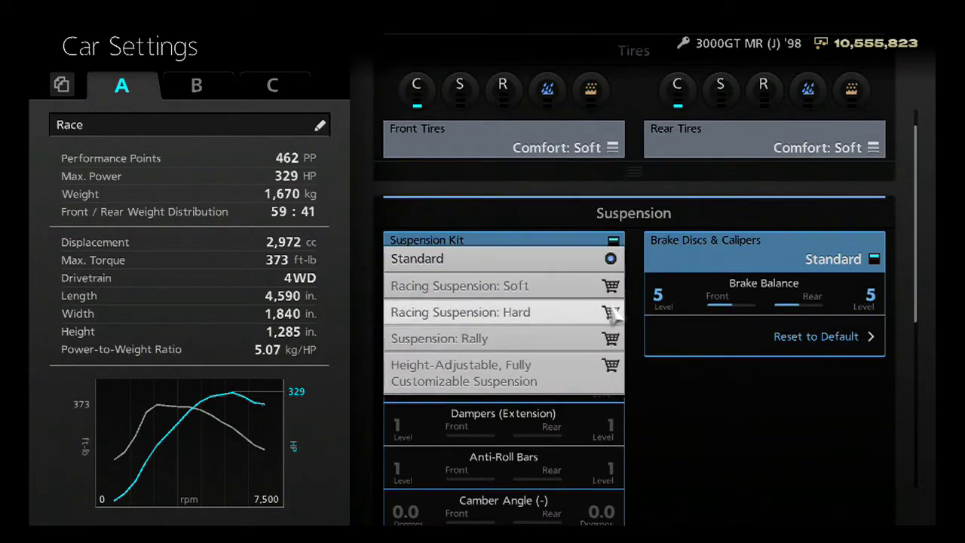
pyautogui.click(527, 372)
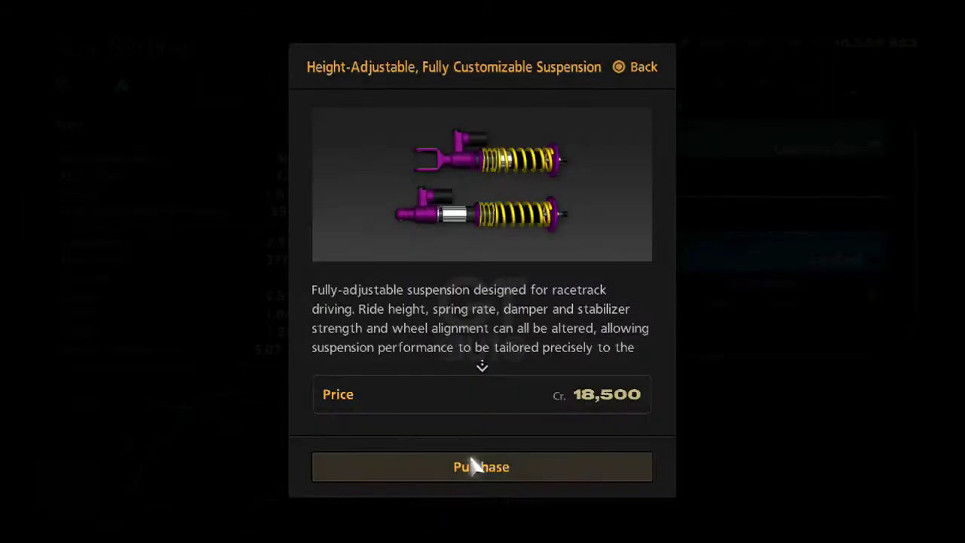
pyautogui.click(473, 463)
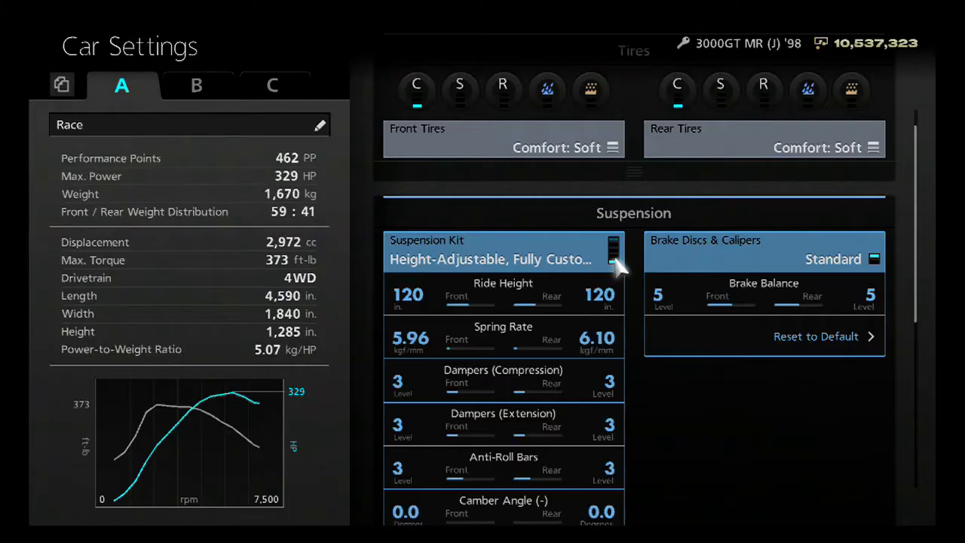
# - Buy Racing Brakes from Brake Discs & Calipers
pyautogui.click(878, 260)
pyautogui.click(851, 284)
pyautogui.press('Return')
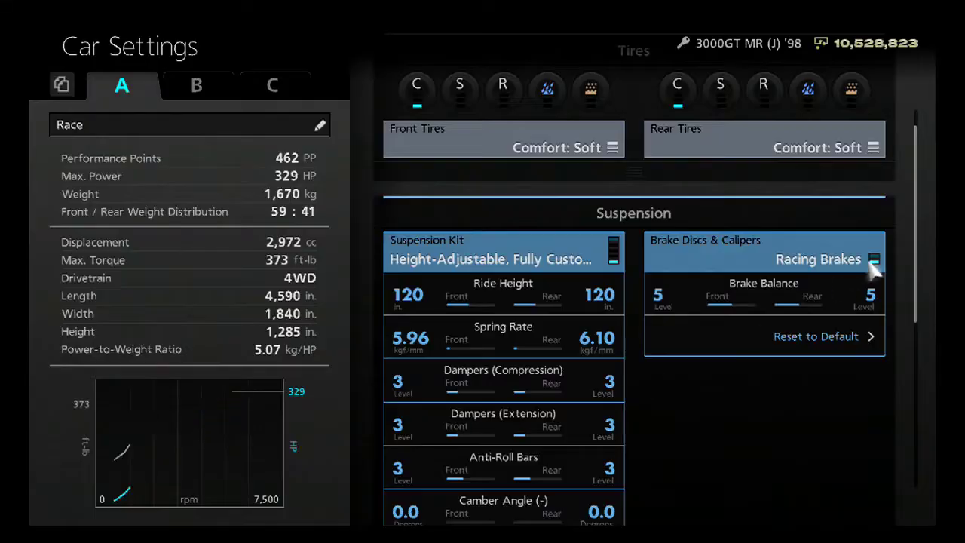
pyautogui.scroll(-1, 619, 263)
pyautogui.click(618, 271)
# - Lower the front ride height and settle the rear ride height at 95
pyautogui.press('Left')
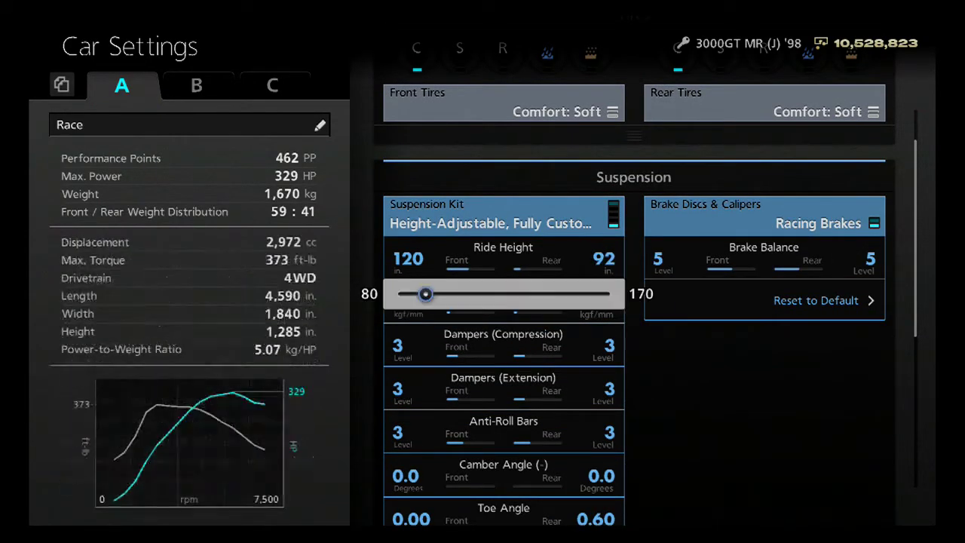
pyautogui.press('Left')
pyautogui.press('Left')
pyautogui.press('Escape')
pyautogui.press('Left')
pyautogui.press('Return')
pyautogui.press('Left')
pyautogui.press('Left')
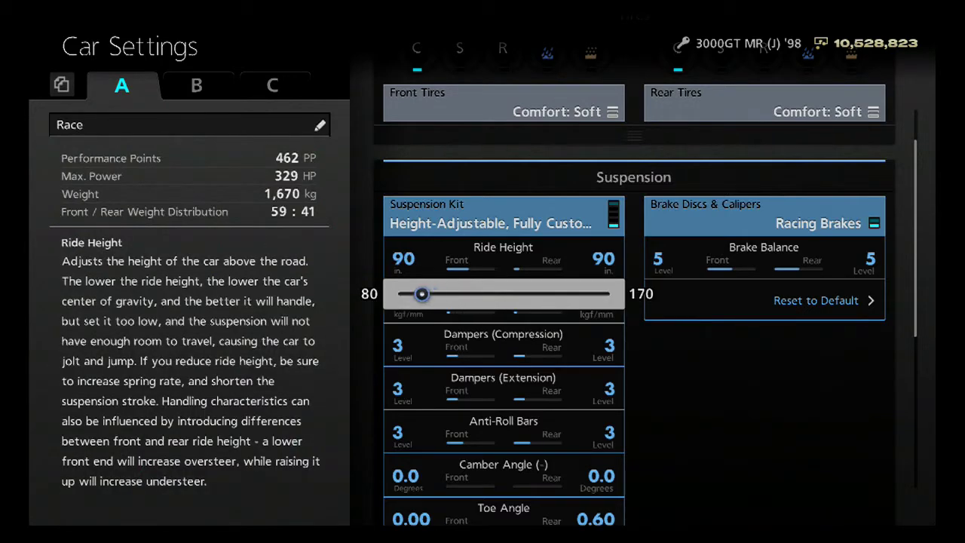
pyautogui.press('Right')
pyautogui.press('Right')
pyautogui.press('Right')
pyautogui.press('Escape')
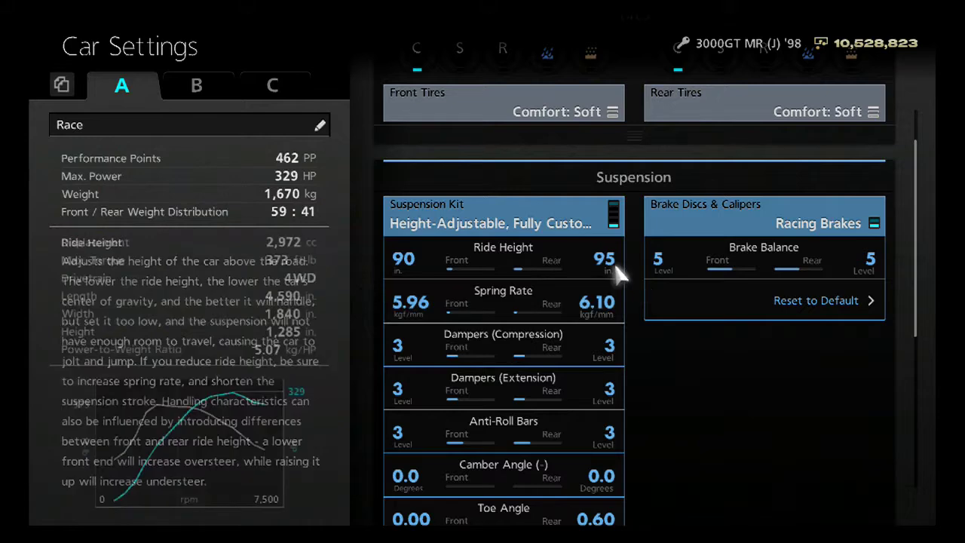
pyautogui.press('Down')
# - Stiffen the front spring rate to 9.76
pyautogui.press('Return')
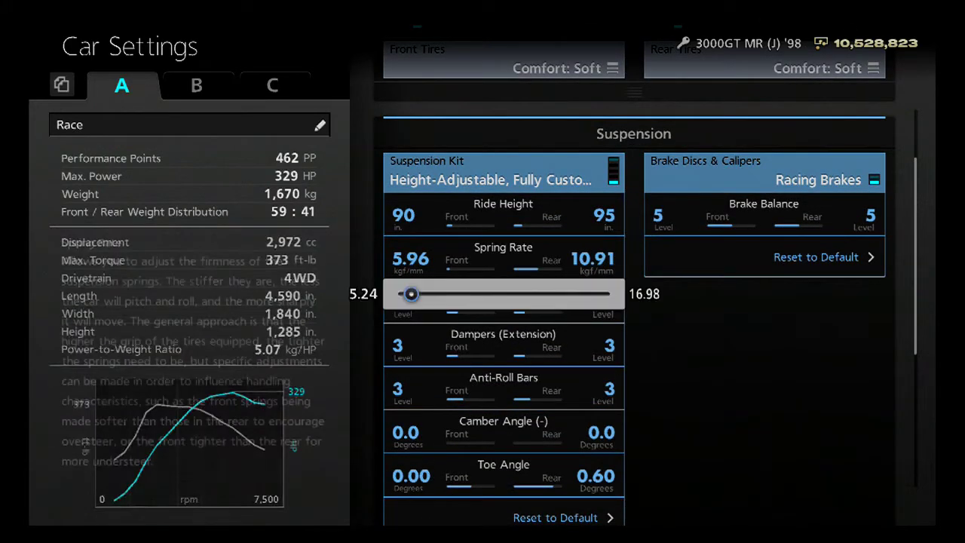
pyautogui.press('Right')
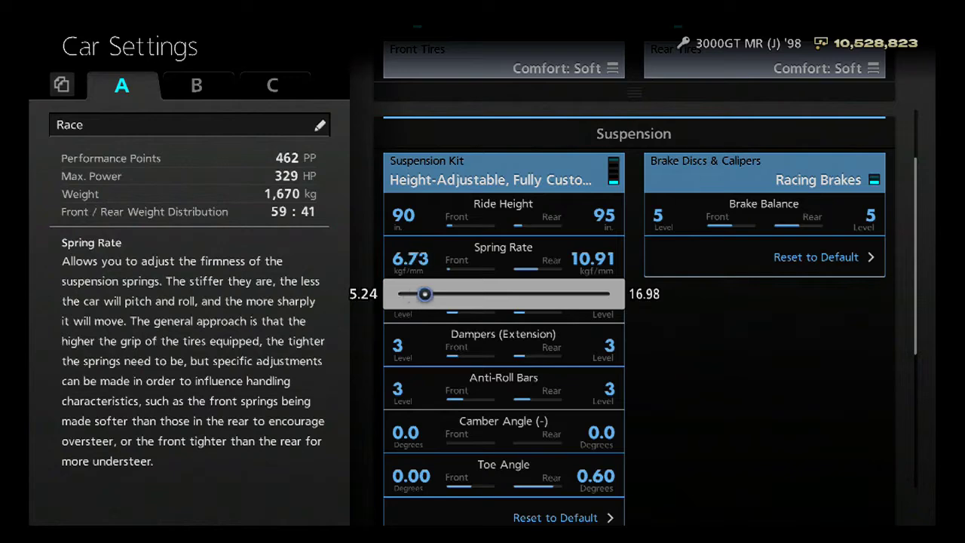
pyautogui.press('Right')
pyautogui.press('Escape')
# - Set front and rear compression damping to 5 and both anti-roll bars to 4
pyautogui.press('Down')
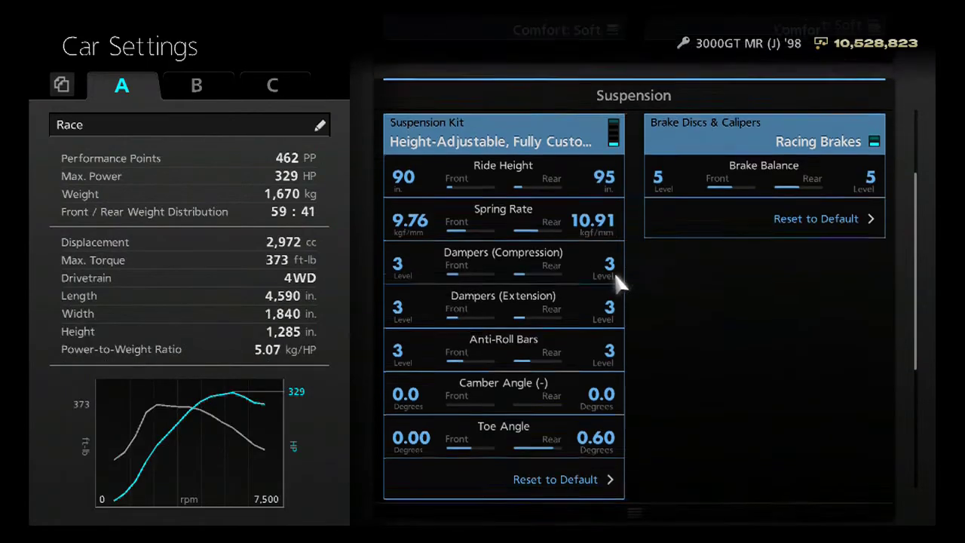
pyautogui.press('Return')
pyautogui.press('Right')
pyautogui.press('Right')
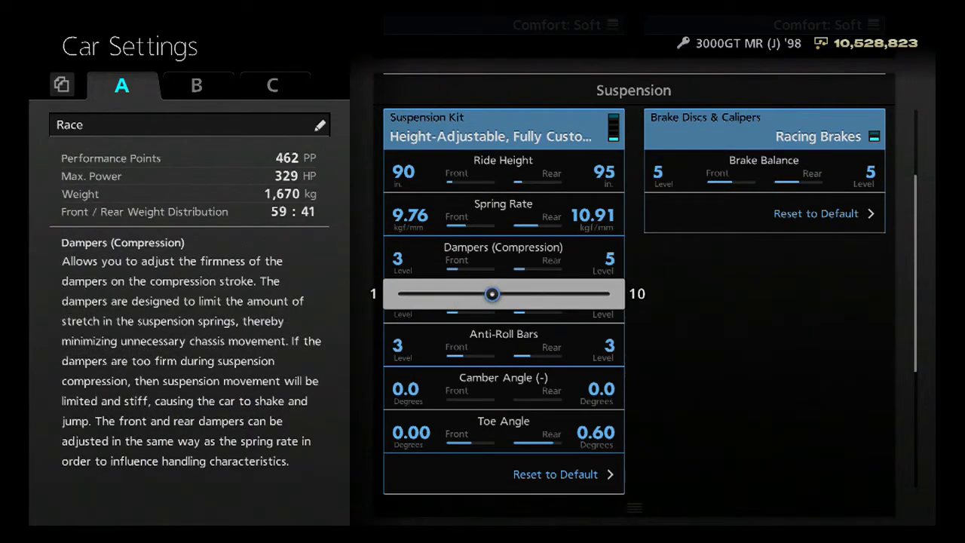
pyautogui.press('Return')
pyautogui.press('Right')
pyautogui.press('Right')
pyautogui.press('Escape')
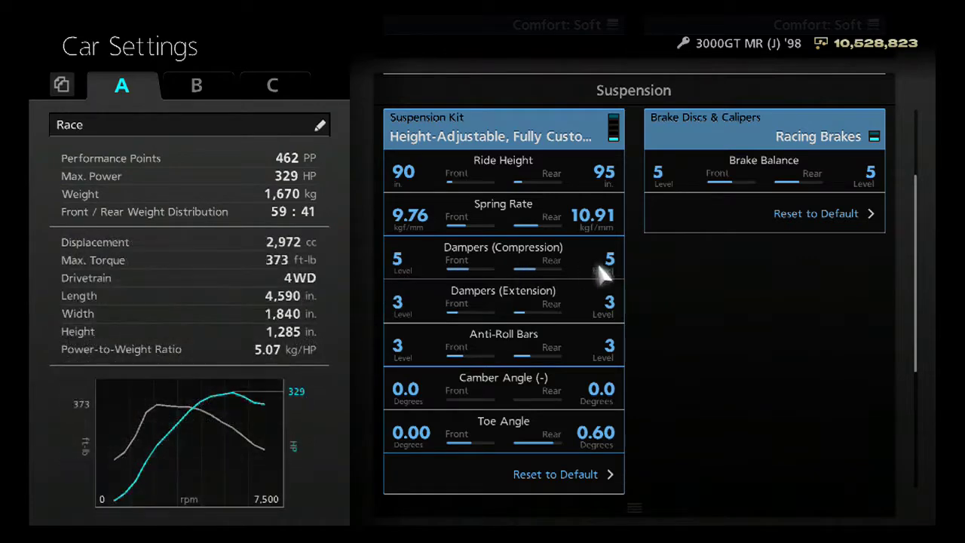
pyautogui.scroll(-1, 616, 285)
pyautogui.press('Return')
pyautogui.press('Right')
pyautogui.press('Escape')
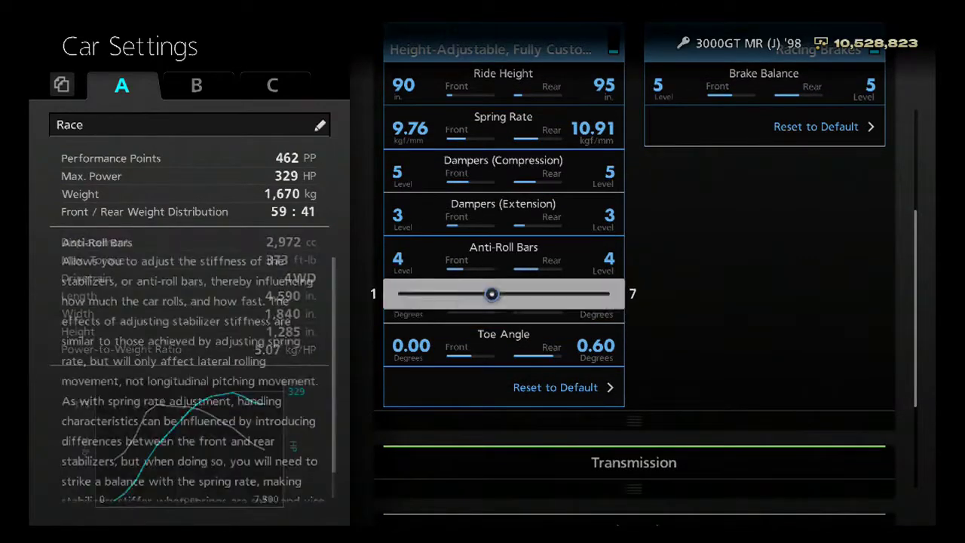
# - Set camber to 2.0 front and 1.5 rear, and add slight front toe-in (0.05)
pyautogui.press('Down')
pyautogui.press('Return')
pyautogui.press('Right')
pyautogui.press('Right')
pyautogui.press('Right')
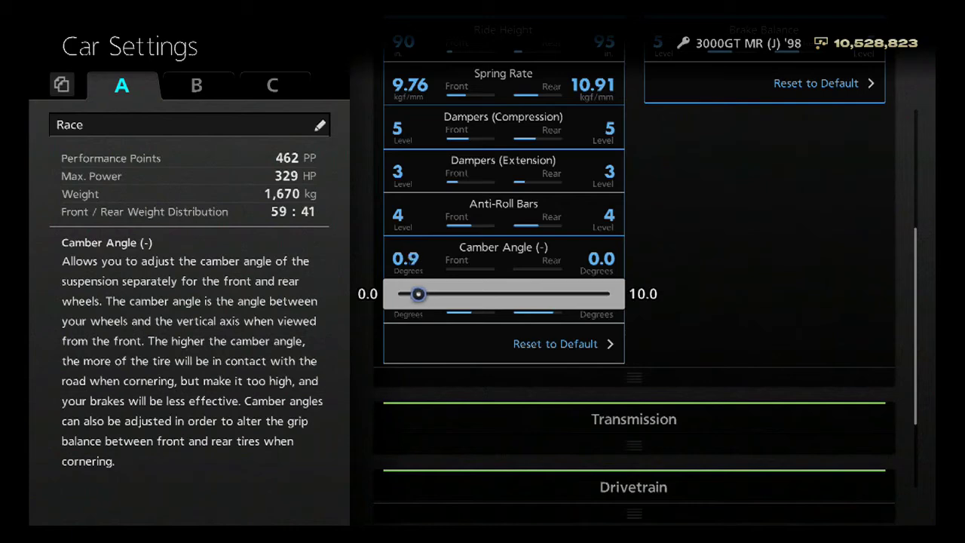
pyautogui.press('Right')
pyautogui.press('Return')
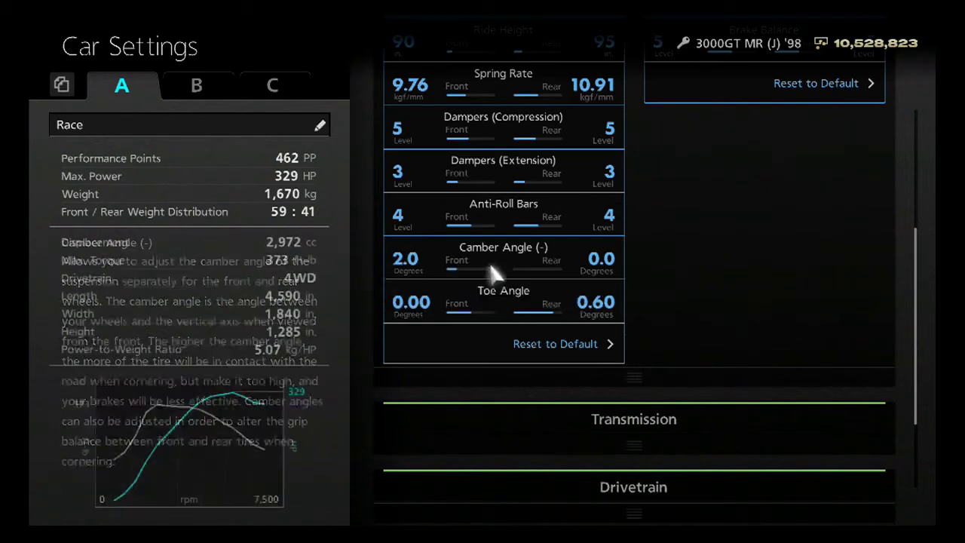
pyautogui.press('Right')
pyautogui.press('Return')
pyautogui.press('Right')
pyautogui.press('Right')
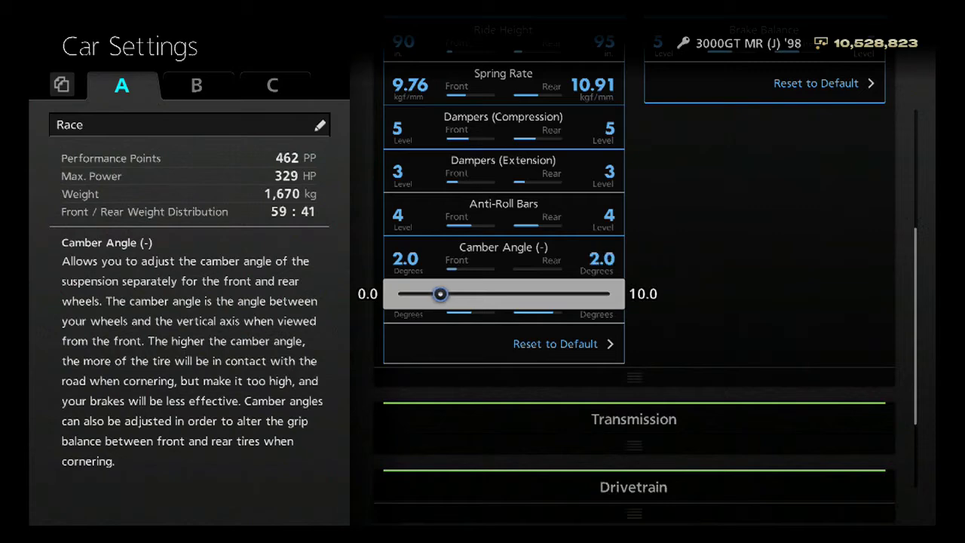
pyautogui.press('Return')
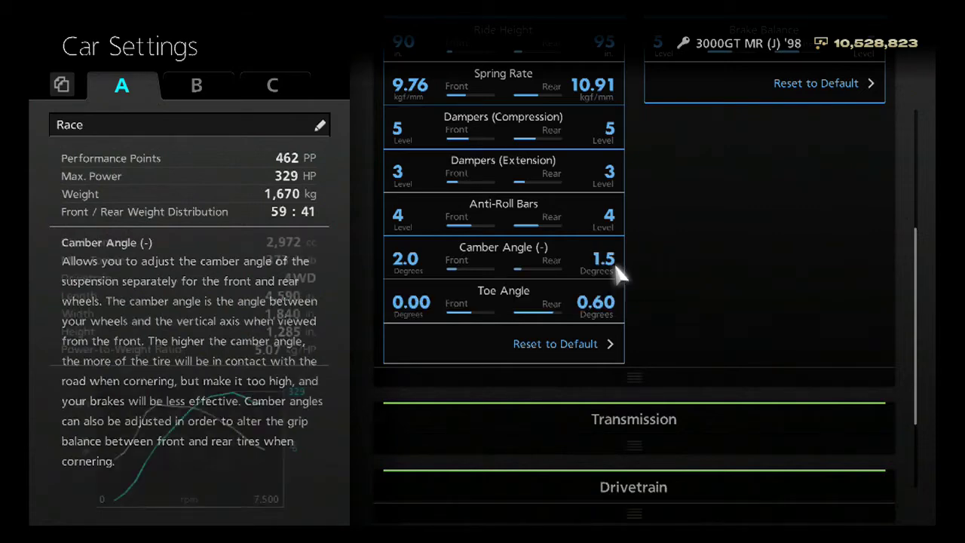
pyautogui.press('Return')
pyautogui.press('Right')
pyautogui.press('Right')
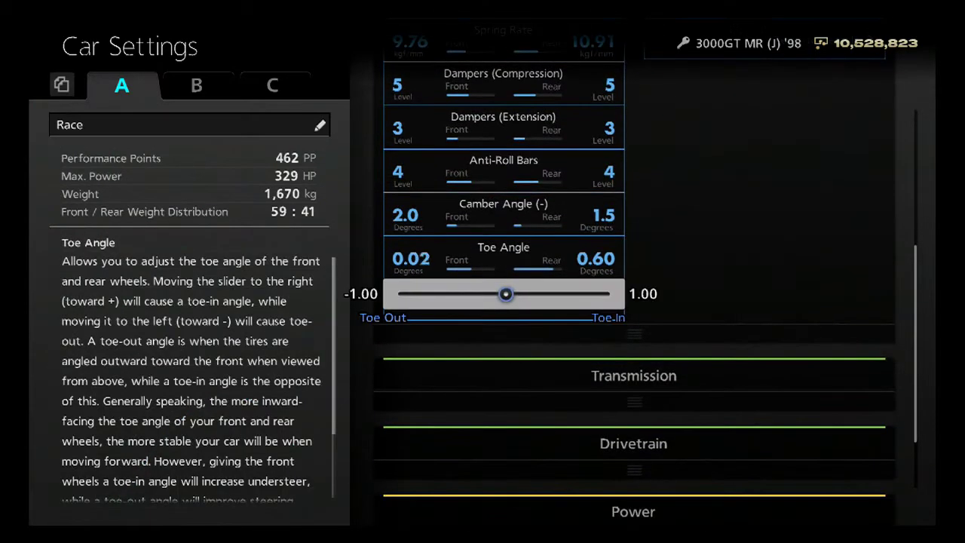
pyautogui.press('Return')
pyautogui.scroll(2, 618, 269)
pyautogui.scroll(3, 610, 252)
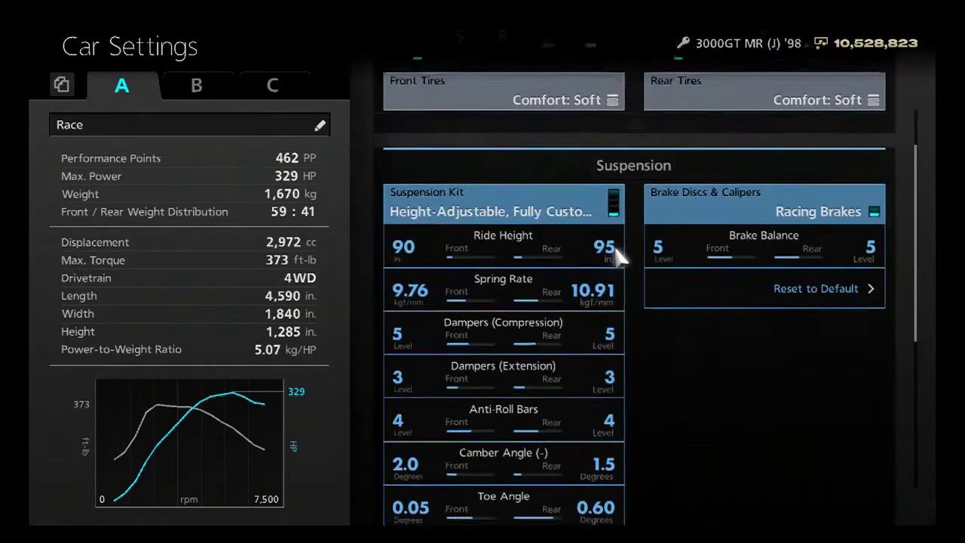
pyautogui.scroll(1, 618, 278)
# - Buy and install the Six-Speed Transmission
pyautogui.press('Escape')
pyautogui.scroll(-1, 637, 272)
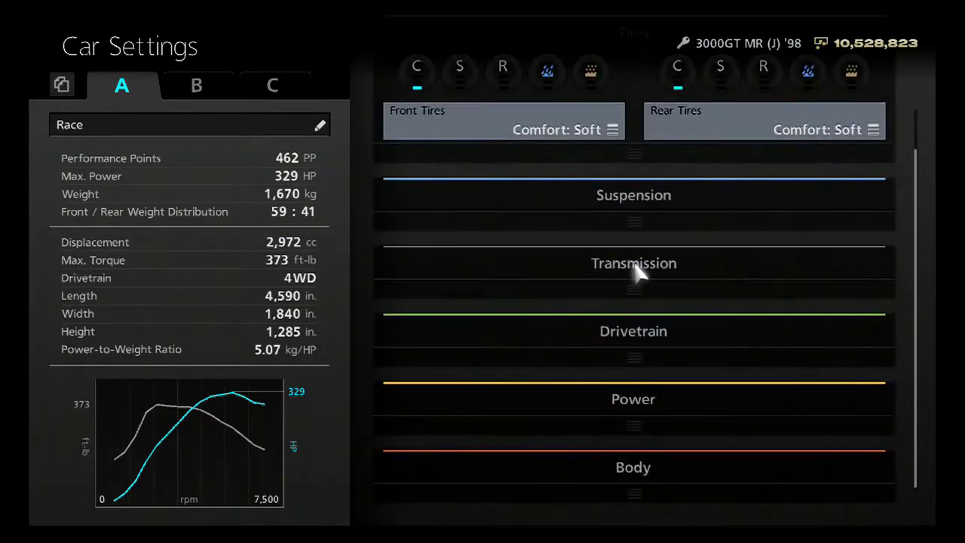
pyautogui.click(636, 262)
pyautogui.scroll(-1, 635, 265)
pyautogui.press('Return')
pyautogui.press('Return')
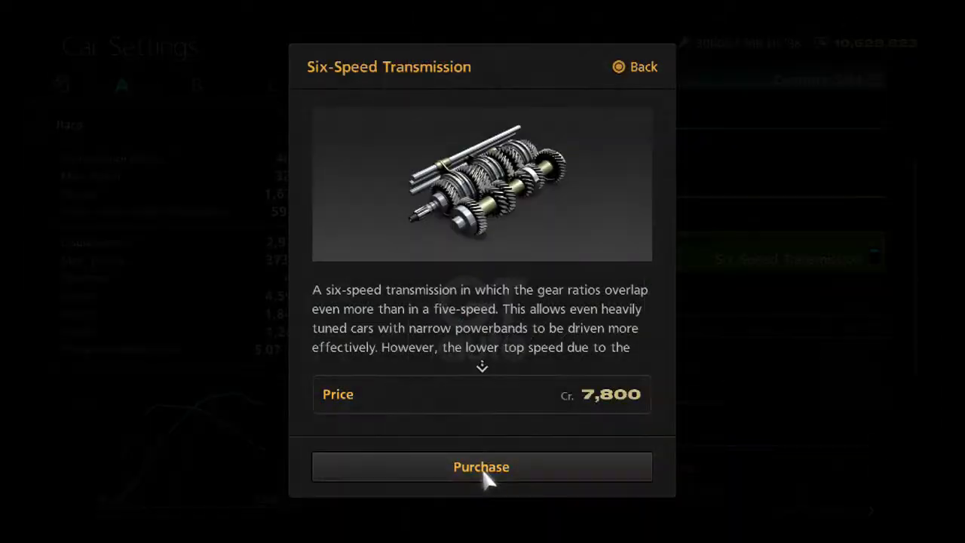
pyautogui.press('Return')
pyautogui.press('Escape')
# - Fit the Twin-Plate Clutch Kit and Carbon Drive Shaft
pyautogui.click(640, 339)
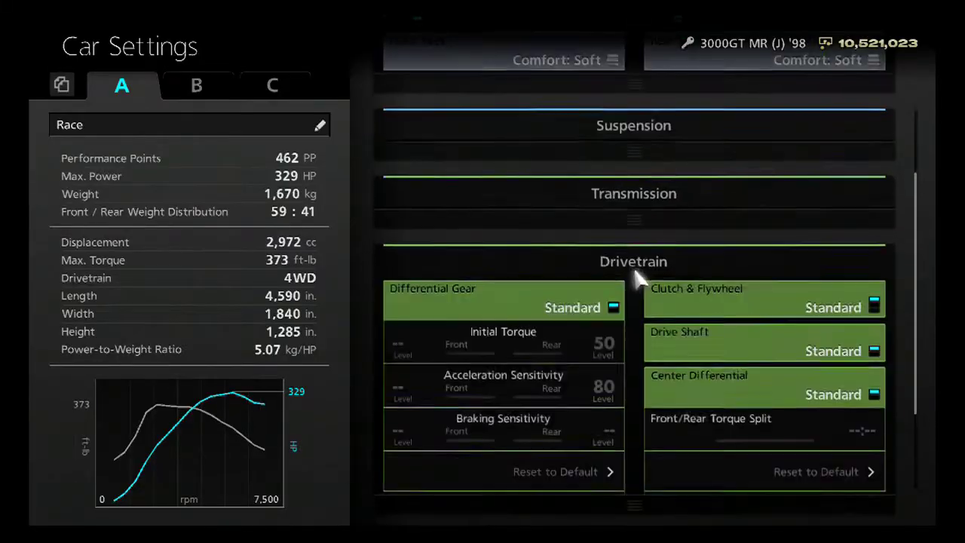
pyautogui.scroll(-1, 754, 271)
pyautogui.click(874, 258)
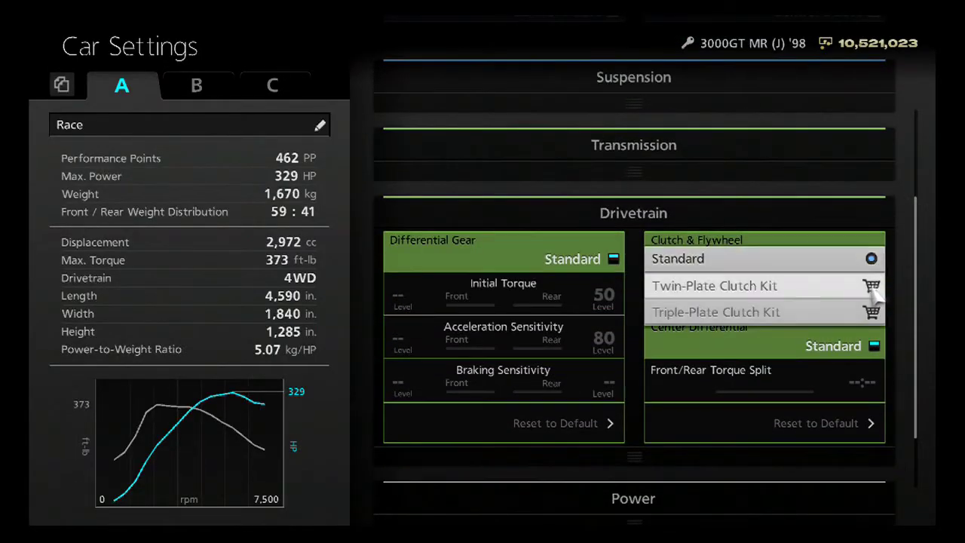
pyautogui.press('Return')
pyautogui.press('Return')
pyautogui.press('Return')
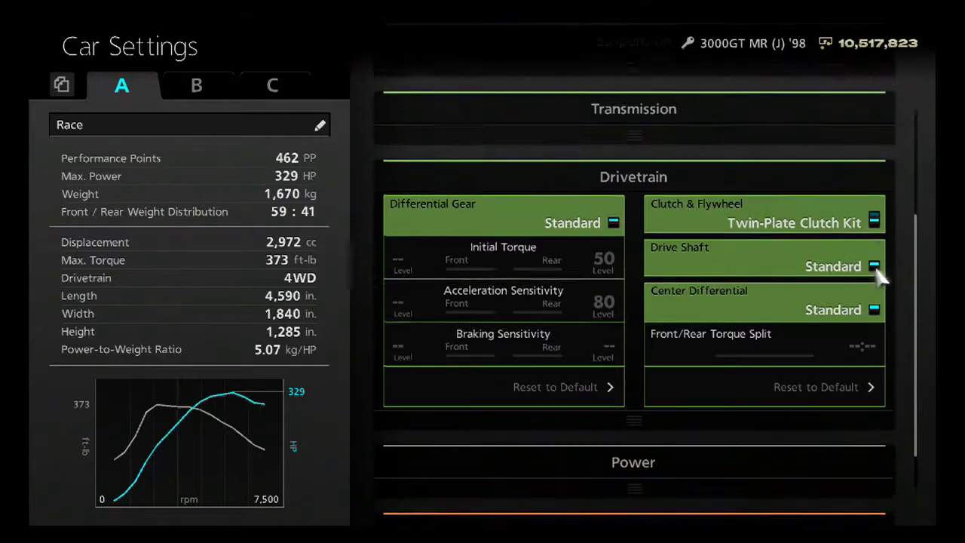
pyautogui.click(877, 275)
pyautogui.press('Return')
pyautogui.click(474, 459)
pyautogui.click(641, 260)
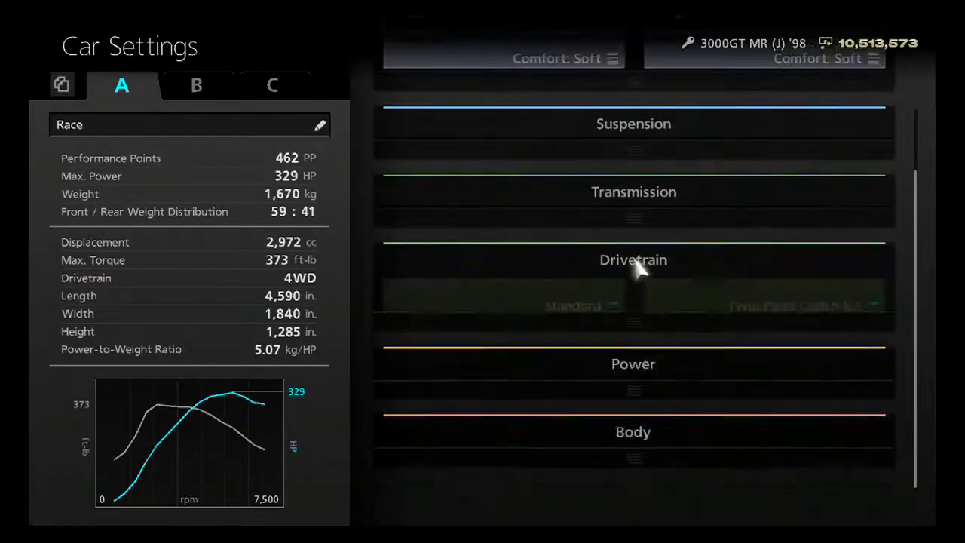
# - Buy the Sports Computer and Stage 1 engine tuning
pyautogui.click(640, 401)
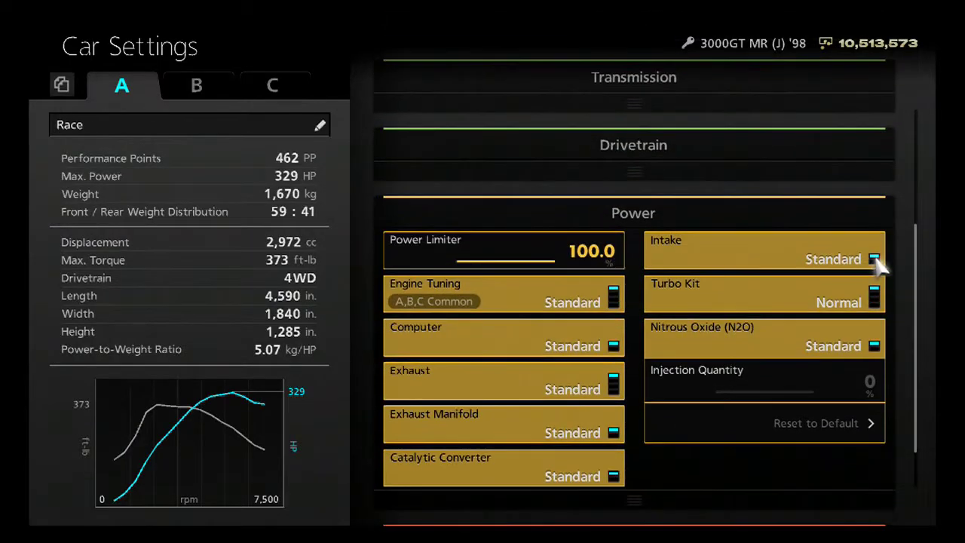
pyautogui.click(616, 275)
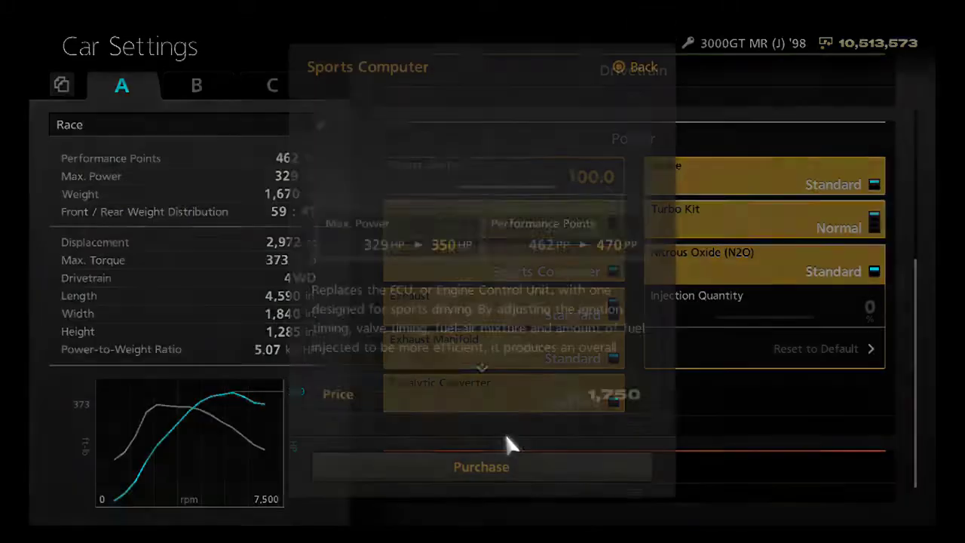
pyautogui.press('Return')
pyautogui.click(613, 248)
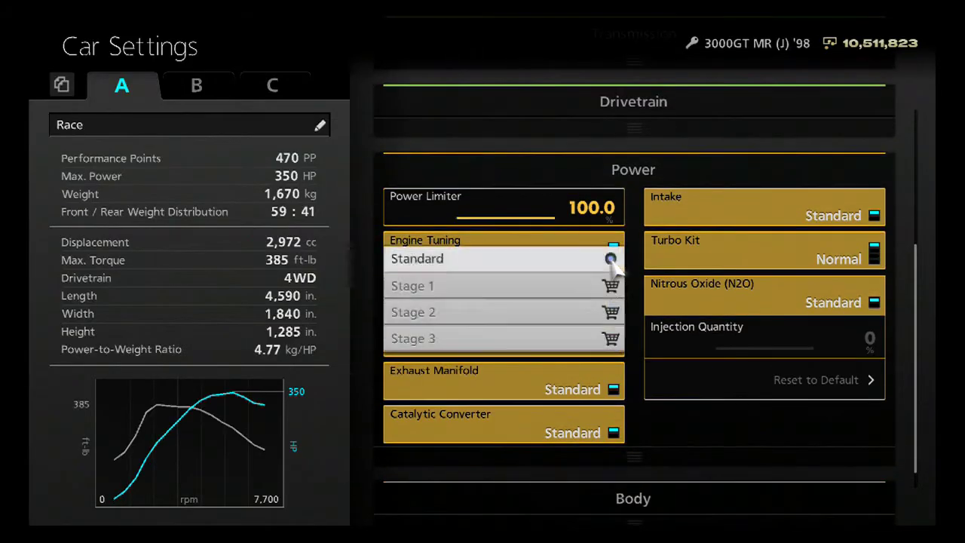
pyautogui.click(593, 283)
pyautogui.click(491, 469)
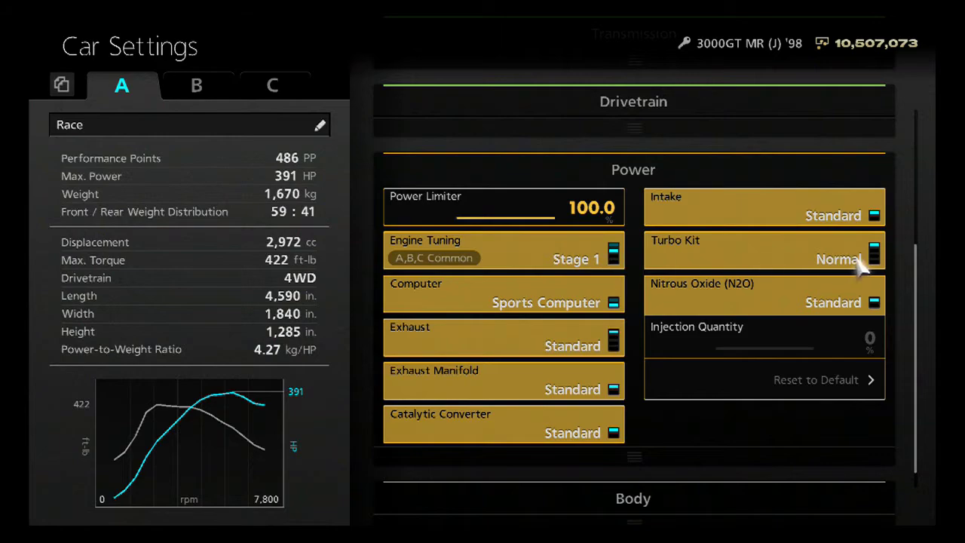
# - Fit the Semi-Racing Exhaust and Intake Tuning
pyautogui.click(614, 307)
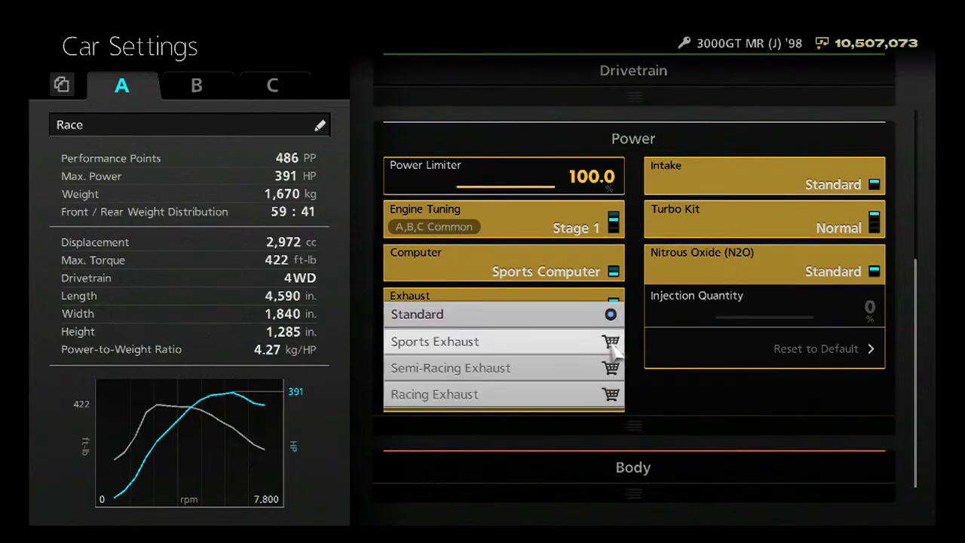
pyautogui.click(614, 368)
pyautogui.press('Return')
pyautogui.press('Return')
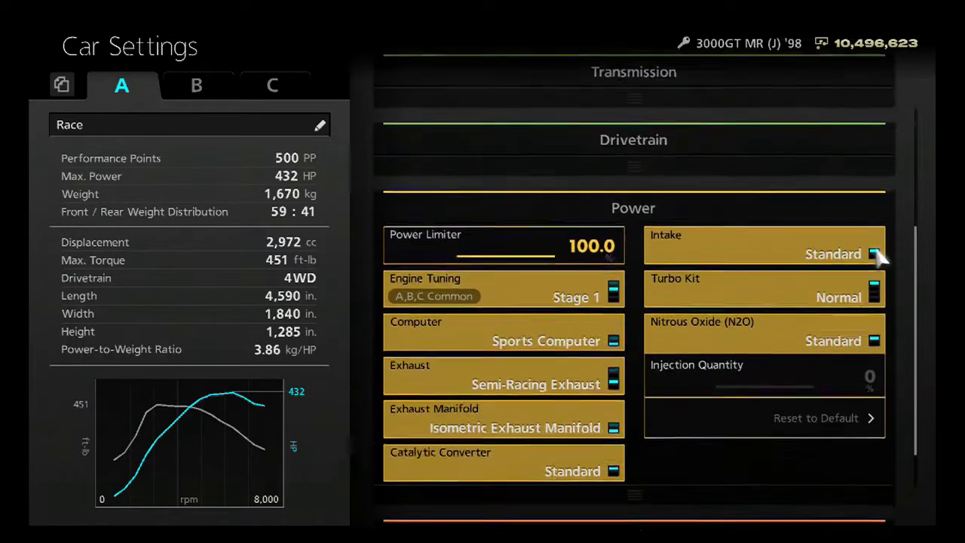
pyautogui.click(874, 256)
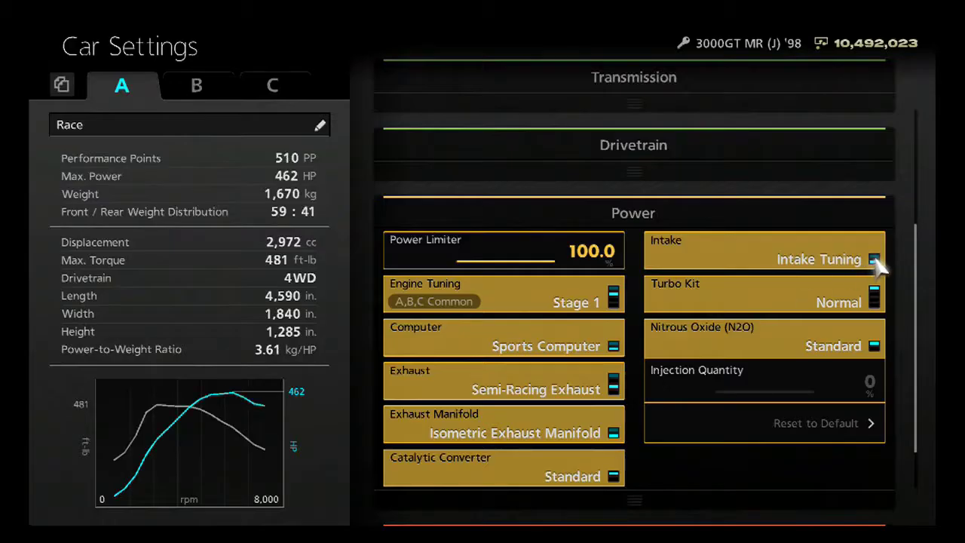
pyautogui.click(631, 258)
# - Buy Stage 1 weight reduction for the 3000GT
pyautogui.click(639, 469)
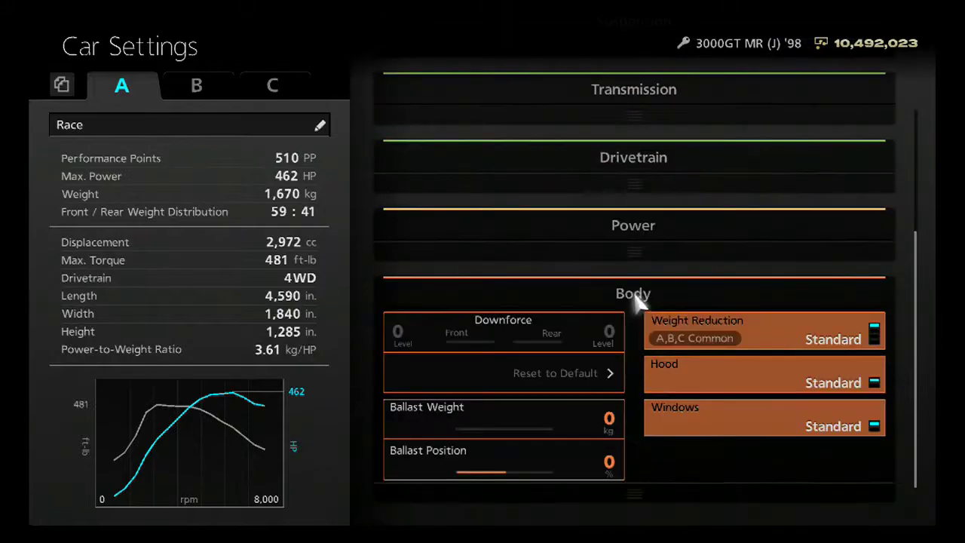
pyautogui.click(878, 344)
pyautogui.click(875, 369)
pyautogui.press('Return')
pyautogui.press('Return')
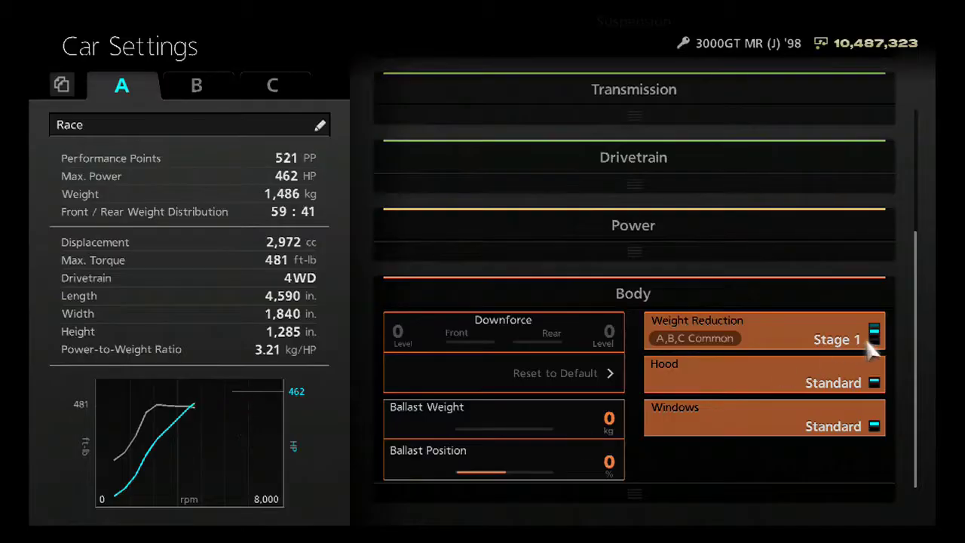
pyautogui.click(637, 299)
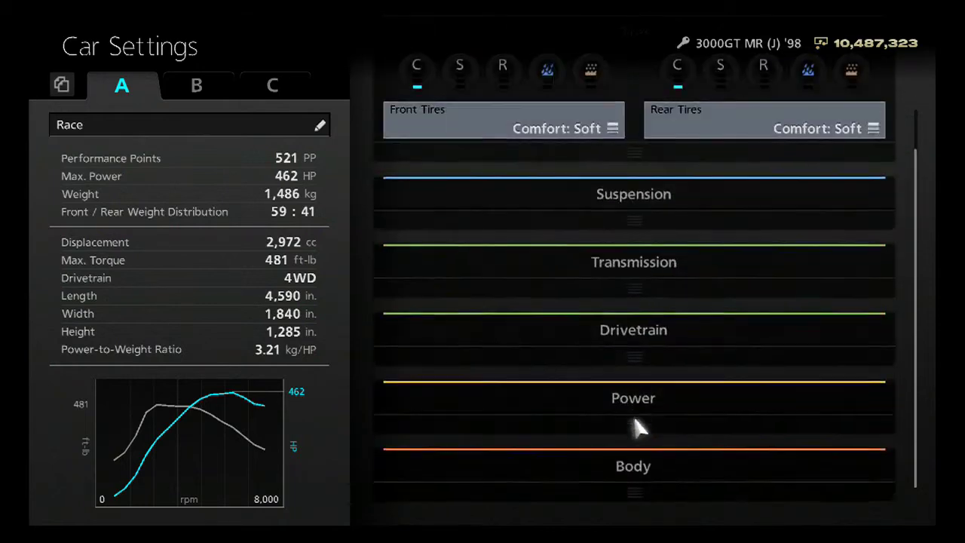
# - Buy Sports: Medium tires, then leave Car Settings for My Home
pyautogui.click(637, 252)
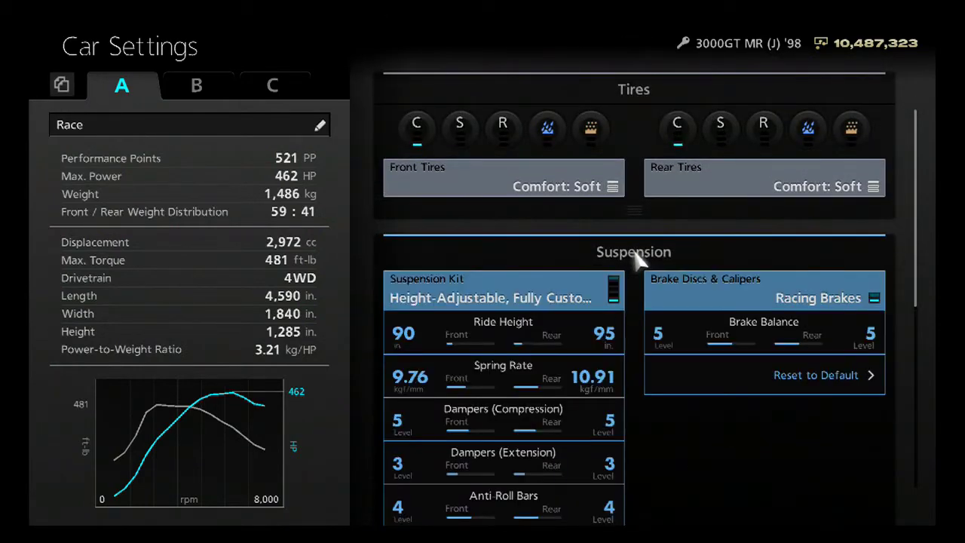
pyautogui.click(638, 253)
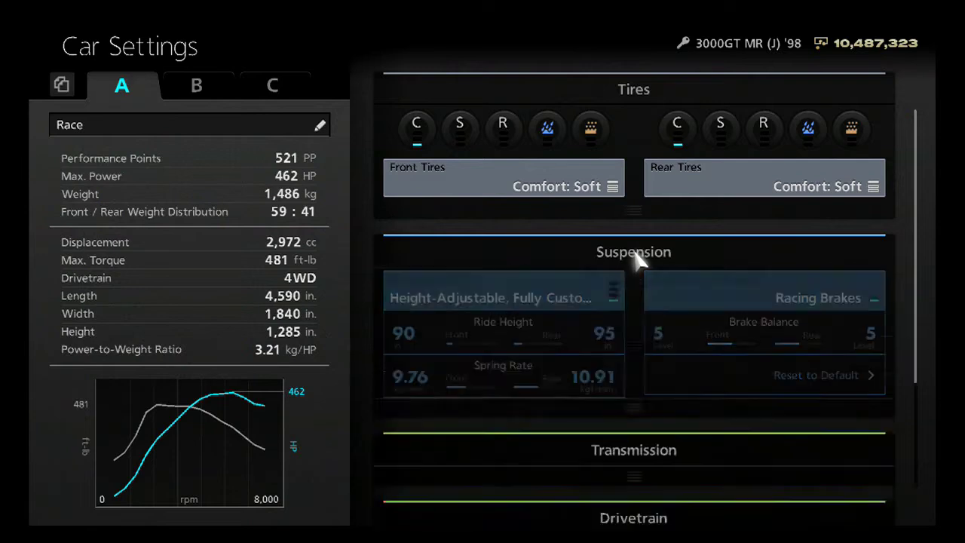
pyautogui.click(612, 187)
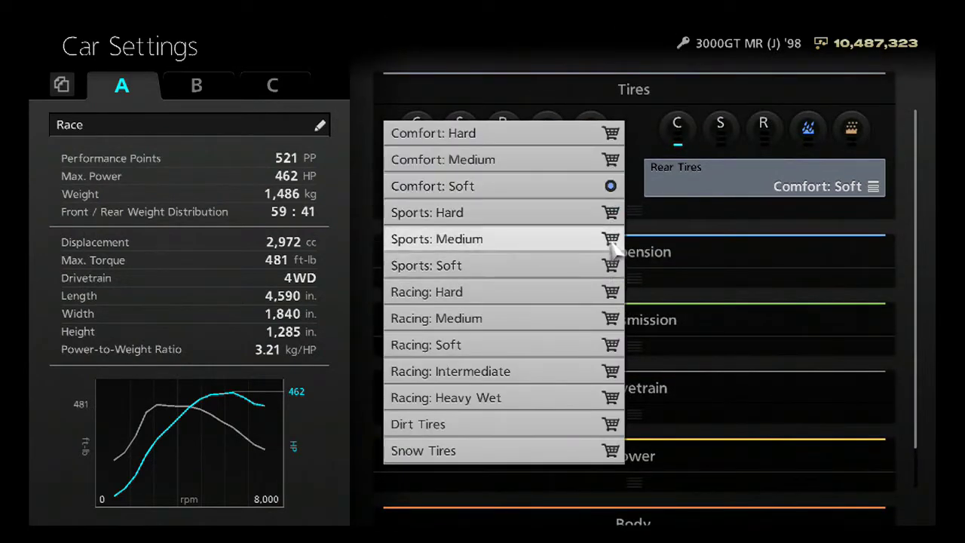
pyautogui.click(613, 241)
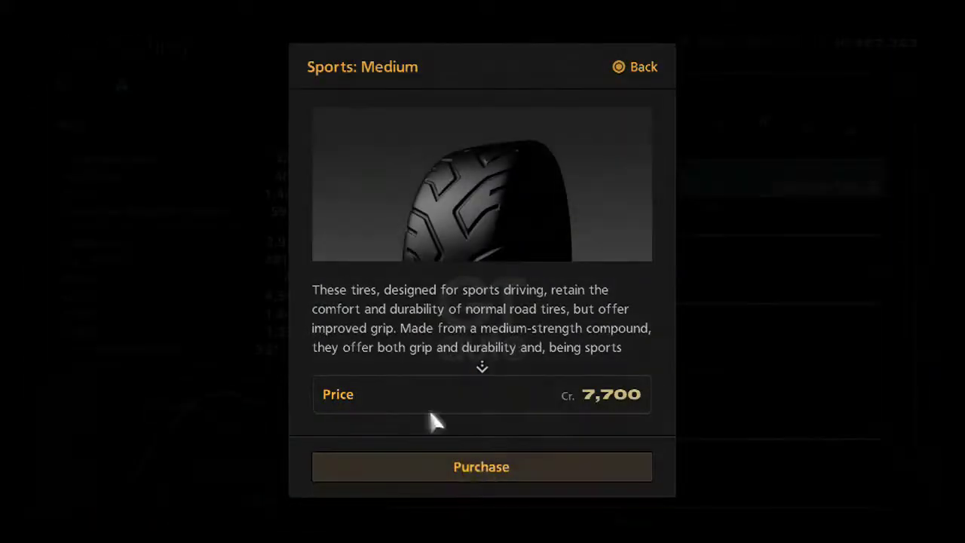
pyautogui.click(485, 464)
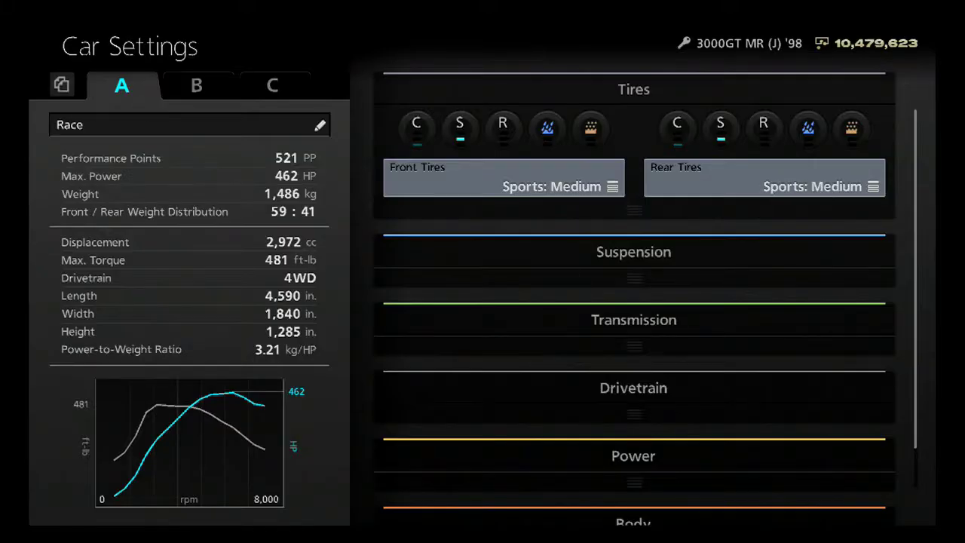
pyautogui.press('Escape')
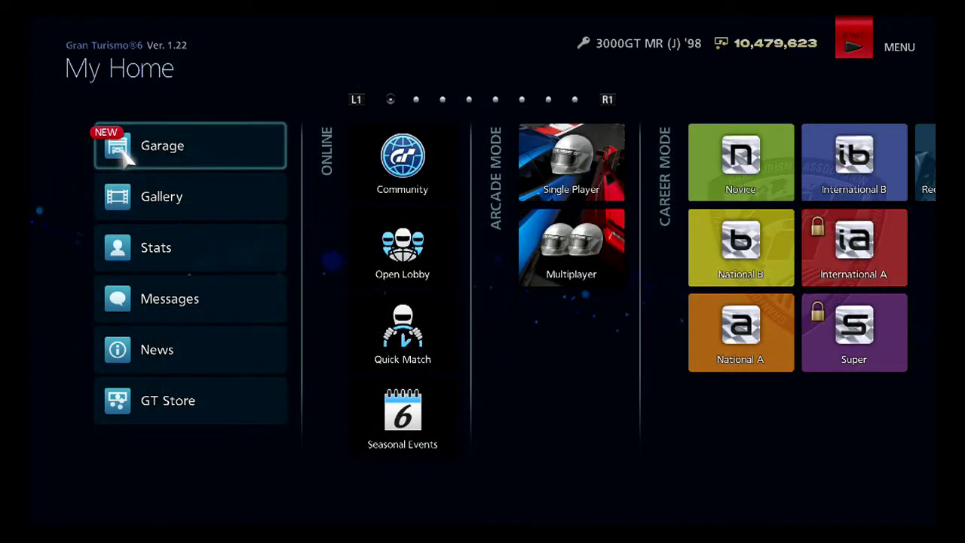
# - Open the main game menu, browse its options, and dismiss it to return to My Home
pyautogui.press('Escape')
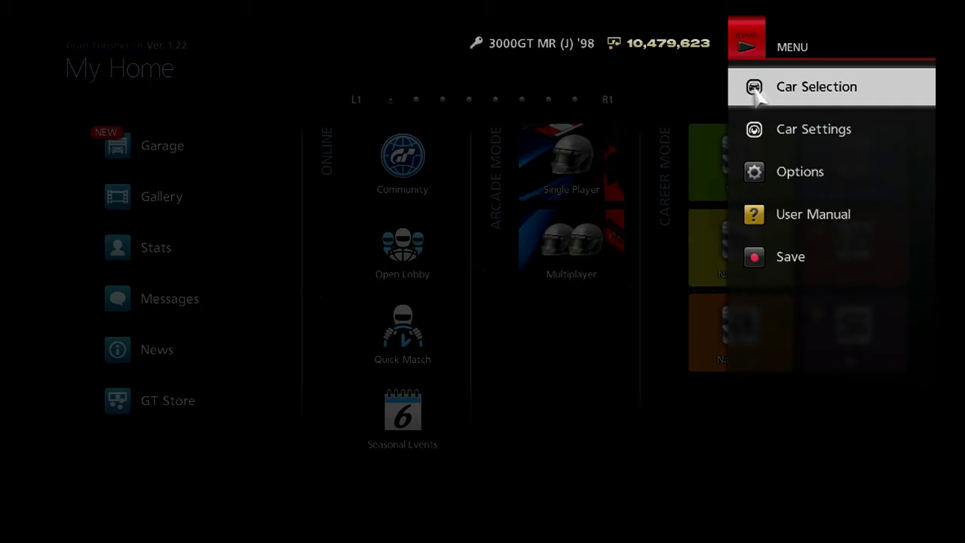
pyautogui.press('Down')
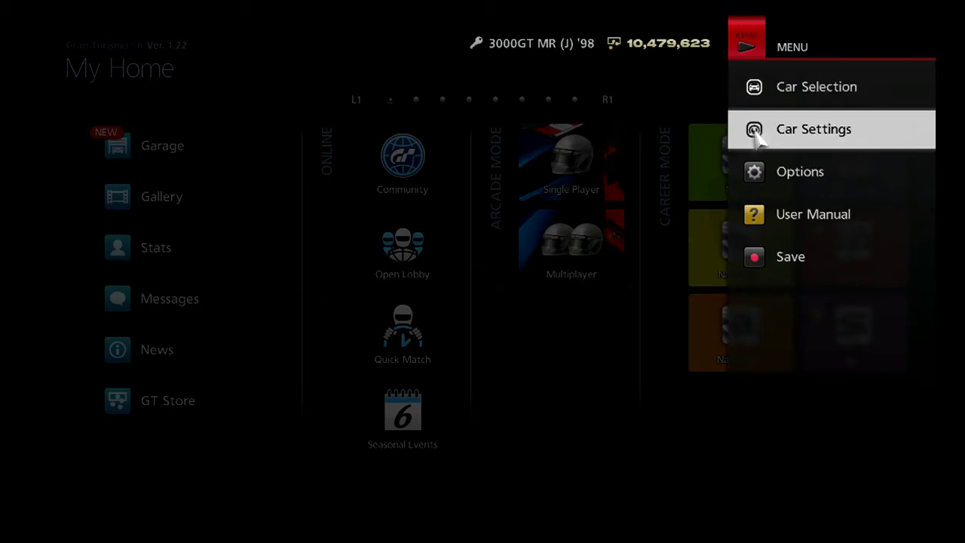
pyautogui.press('Up')
pyautogui.press('Escape')
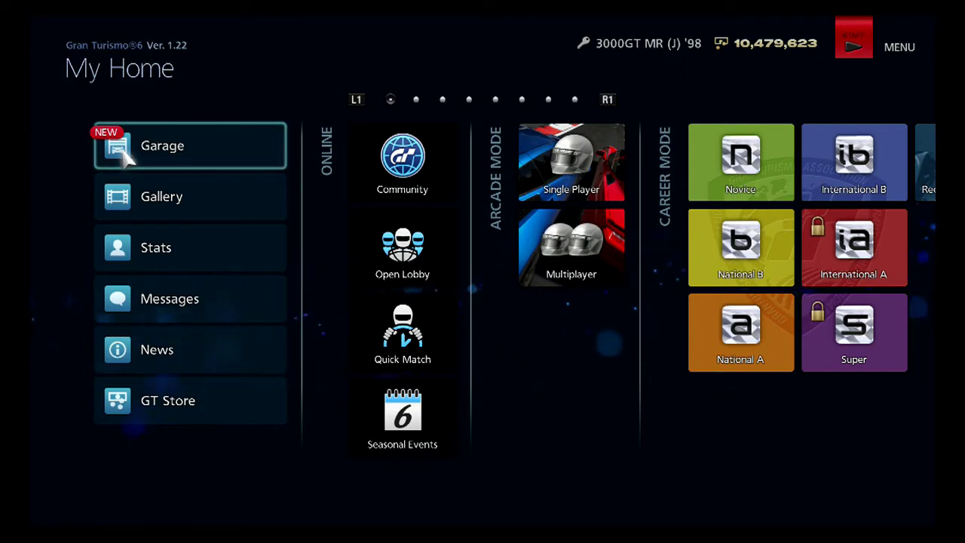
# - Check the Garage, return to the Death Valley online lobby, and open the 3000GT's Car Settings
pyautogui.press('Return')
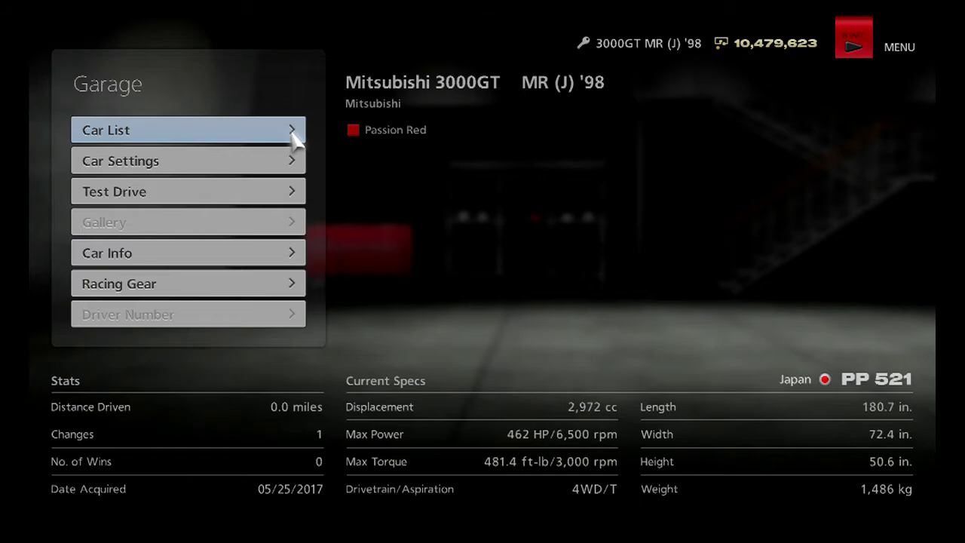
pyautogui.press('Escape')
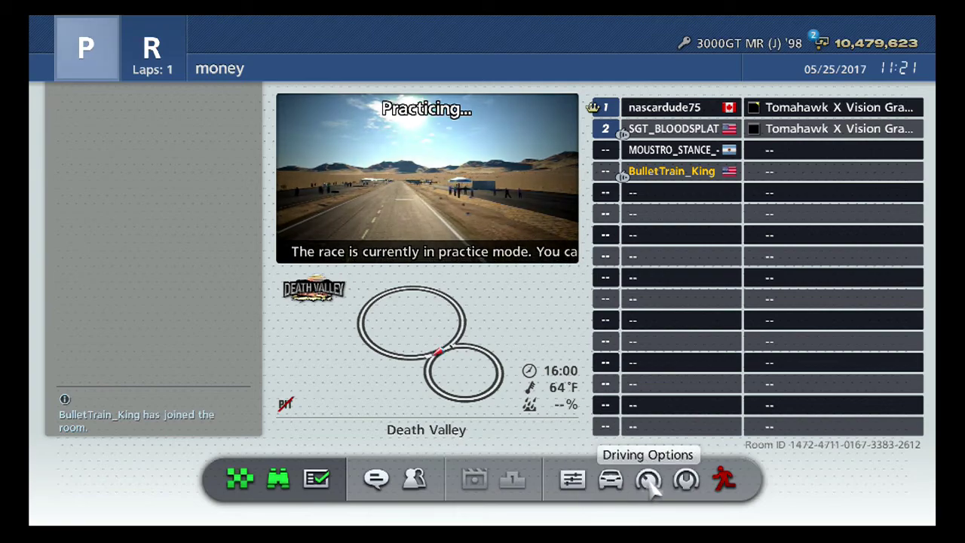
pyautogui.click(686, 480)
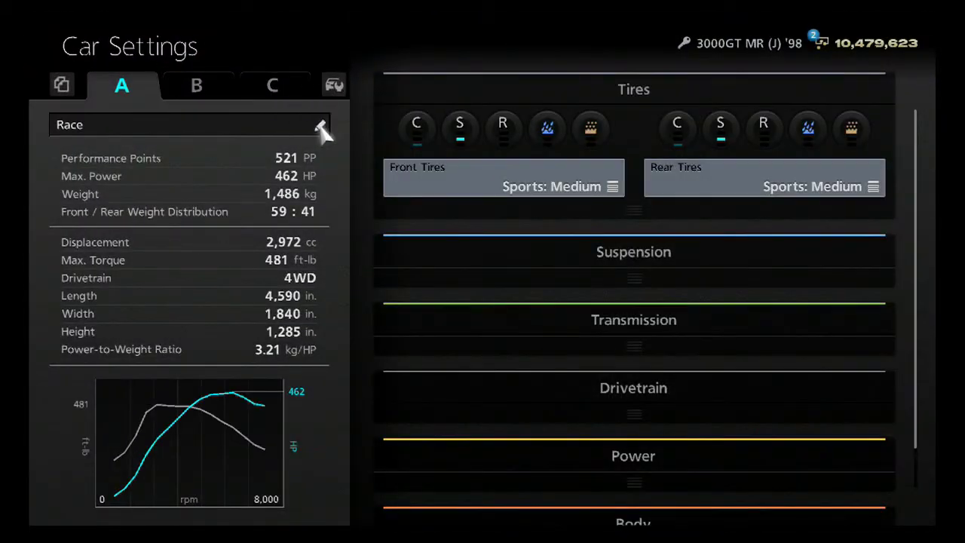
pyautogui.press('Escape')
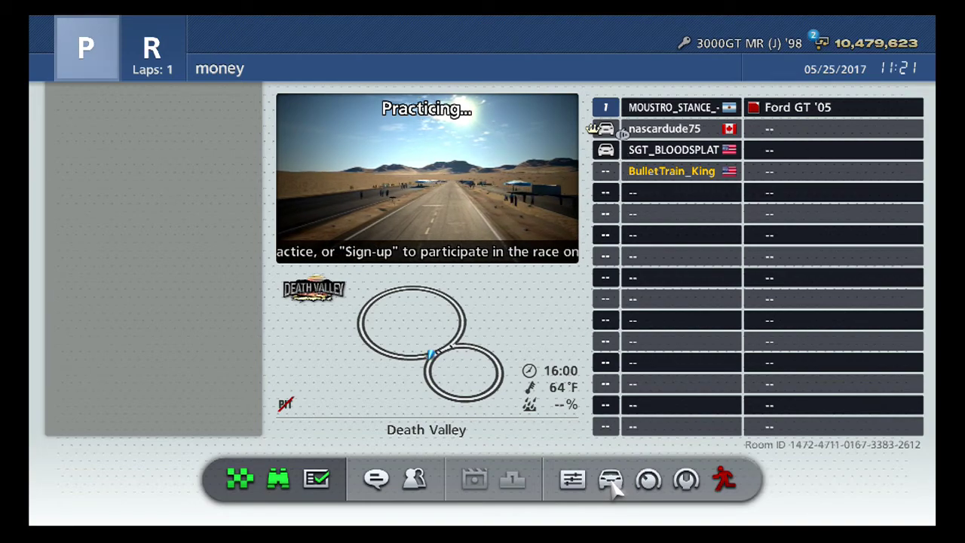
# - Lower Traction Control to 0 in the Driving Options
pyautogui.click(686, 480)
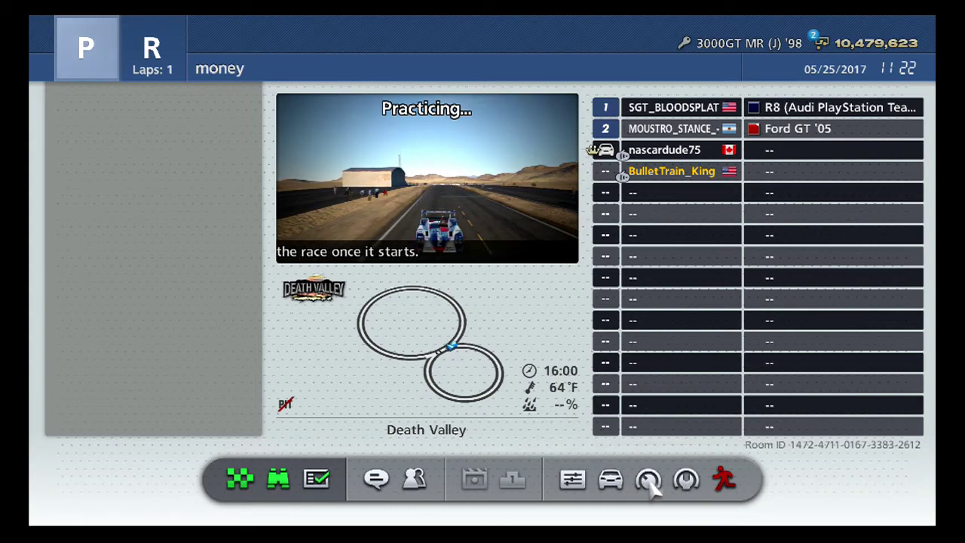
pyautogui.click(649, 480)
pyautogui.scroll(-2, 630, 302)
pyautogui.scroll(-1, 631, 298)
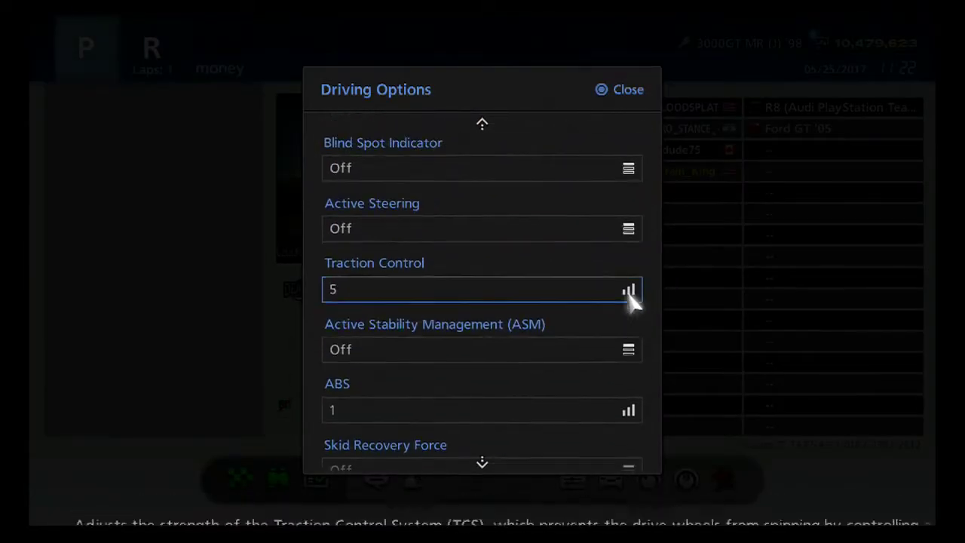
pyautogui.click(631, 298)
pyautogui.press('Left')
pyautogui.press('Left')
pyautogui.press('Left')
pyautogui.press('Return')
pyautogui.press('Down')
pyautogui.press('Up')
pyautogui.press('Return')
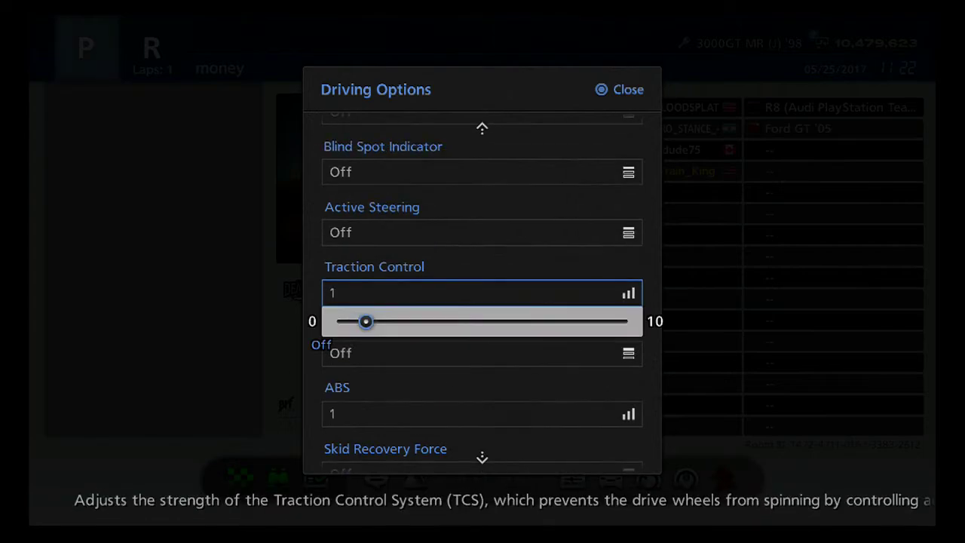
pyautogui.press('Left')
pyautogui.press('Return')
# - Keep ABS at 1 and close Driving Options to race on Death Valley
pyautogui.click(633, 315)
pyautogui.press('Return')
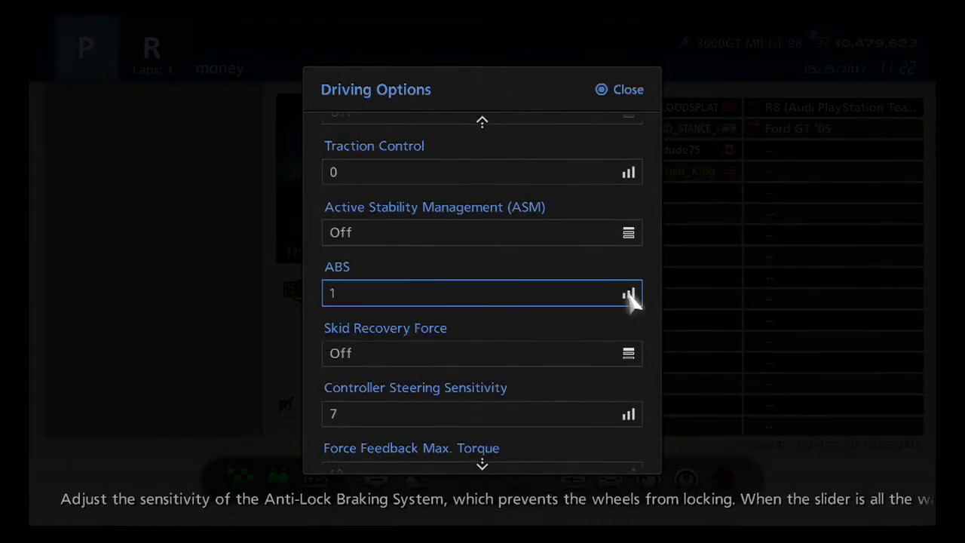
pyautogui.press('Escape')
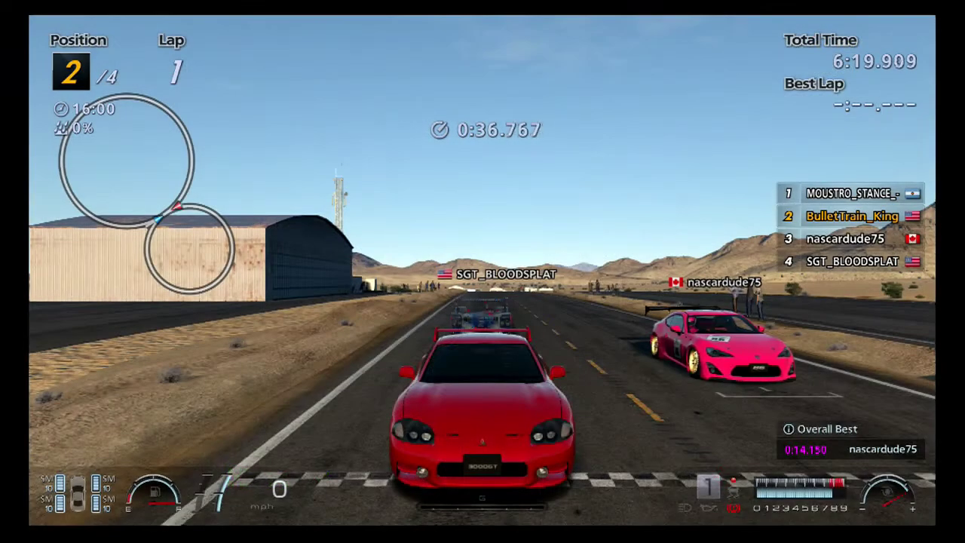